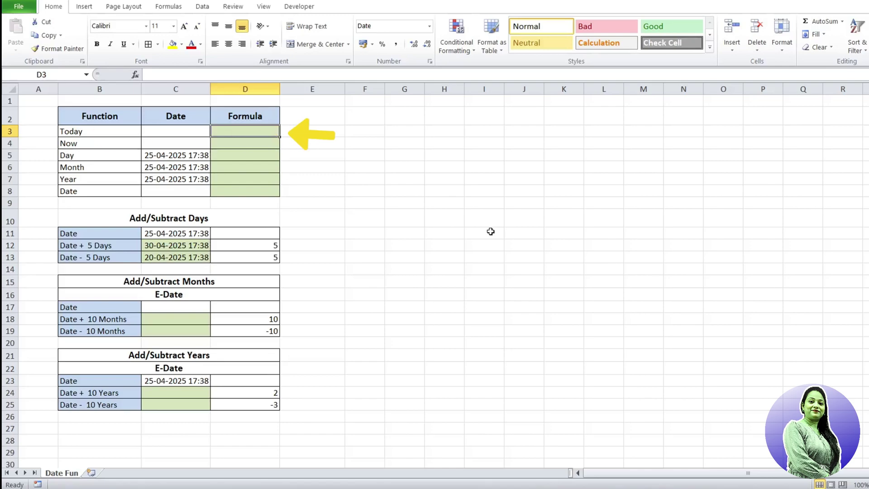
- Fill the Today and Now rows of the Formula column with =TODAY() in D3 and =NOW() in D4
{"action": "type", "text": "="}
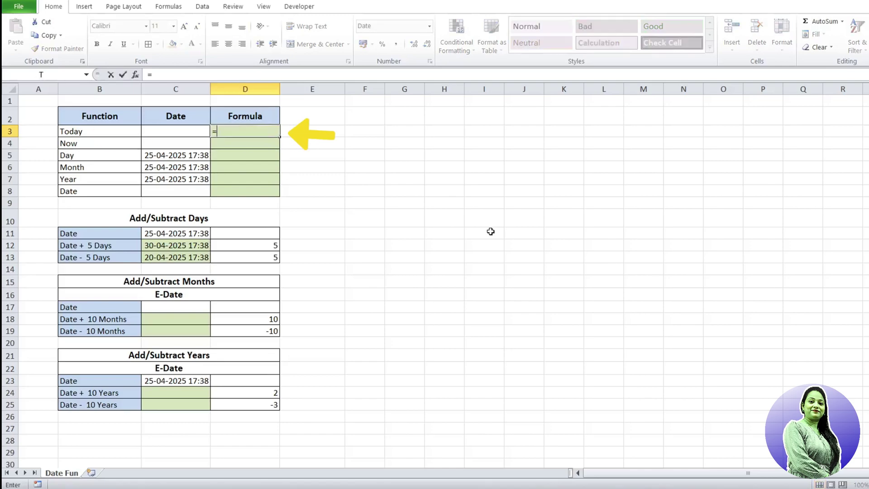
{"action": "type", "text": "today"}
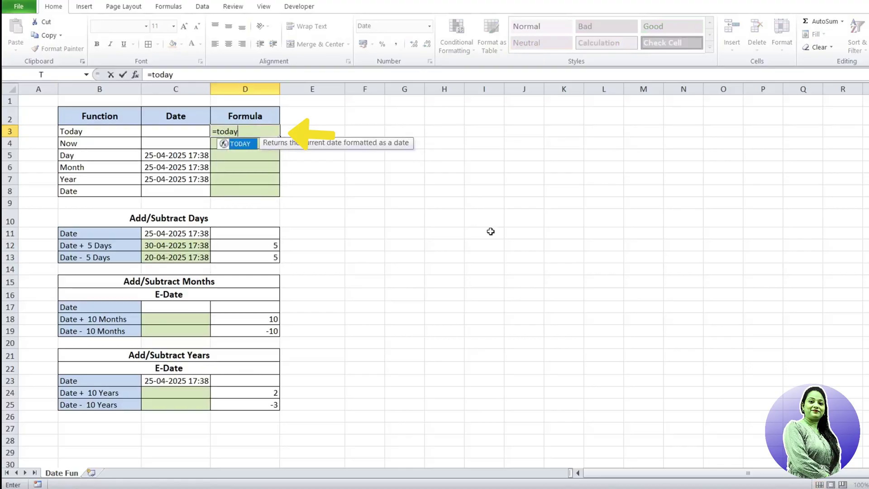
{"action": "type", "text": "("}
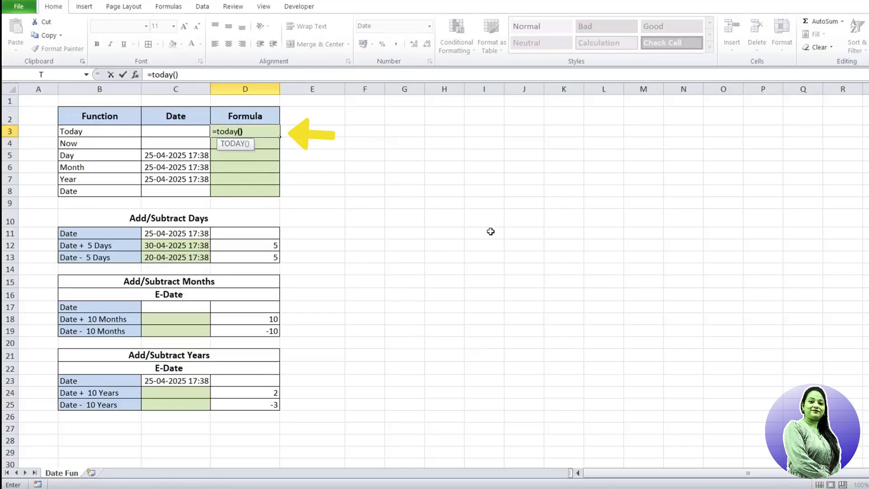
{"action": "key", "text": "Return"}
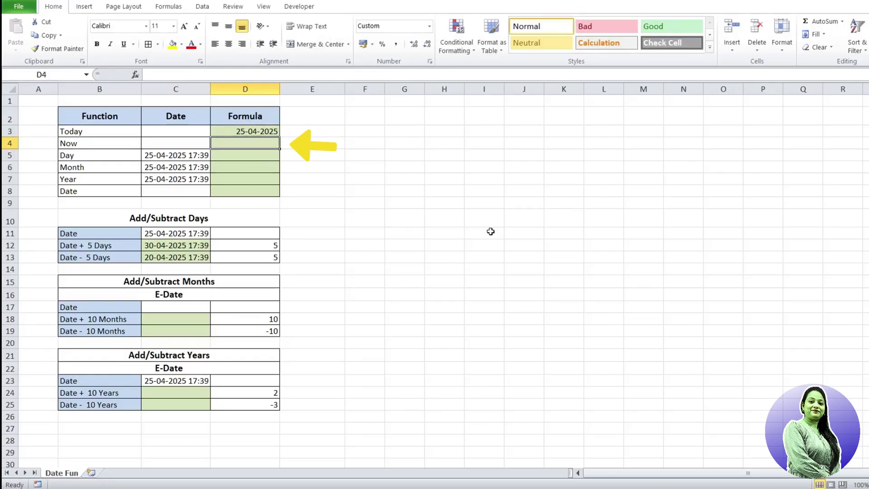
{"action": "type", "text": "="}
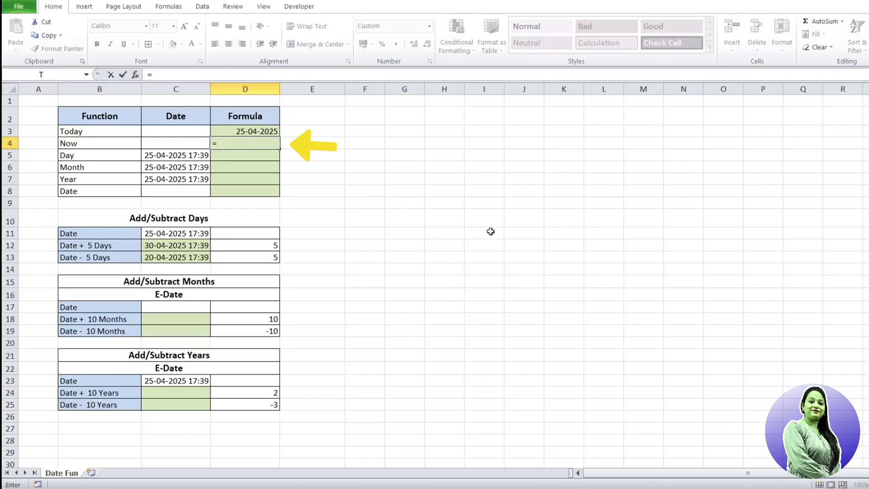
{"action": "type", "text": "now()"}
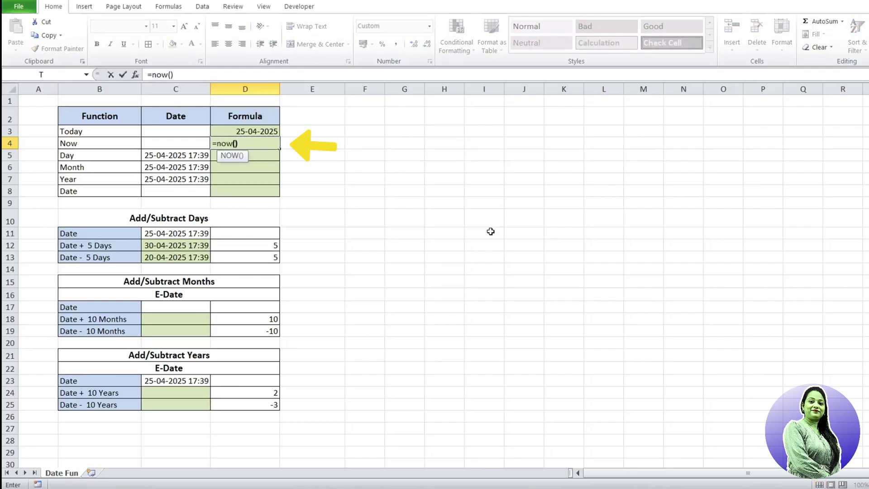
{"action": "key", "text": "Return"}
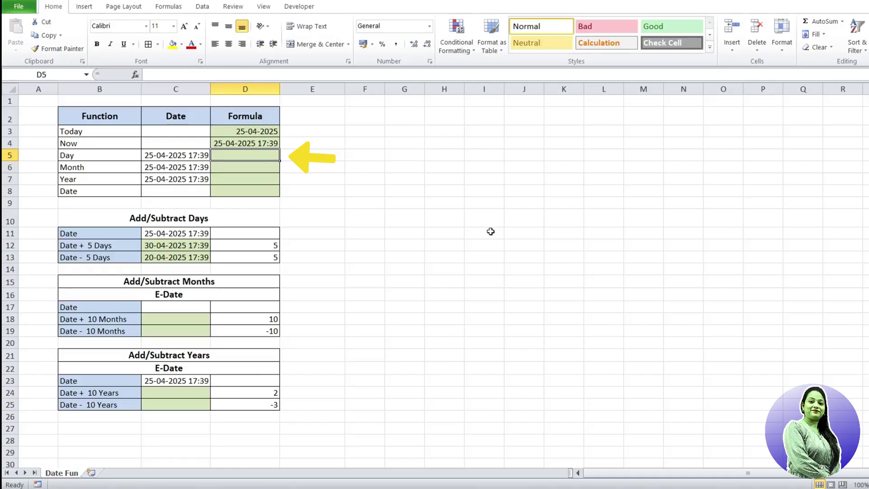
- Extract the day from the date in C5 by entering =DAY(C5) in cell D5
{"action": "type", "text": "="}
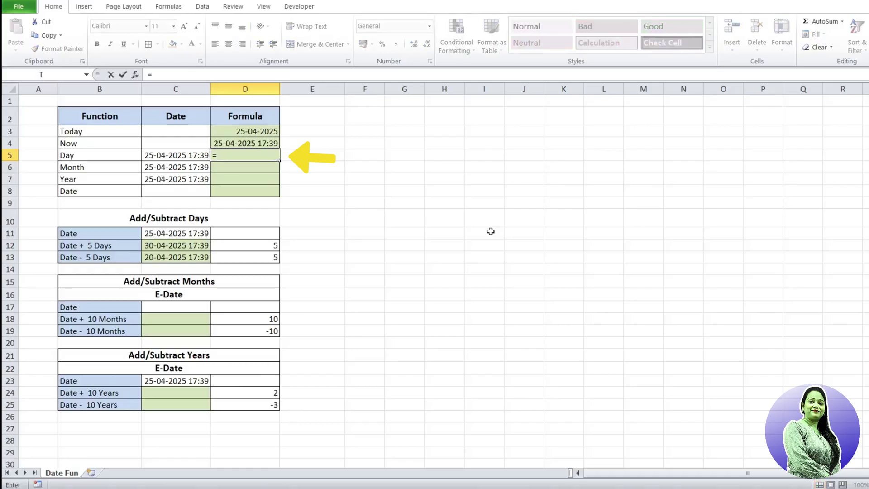
{"action": "type", "text": "day"}
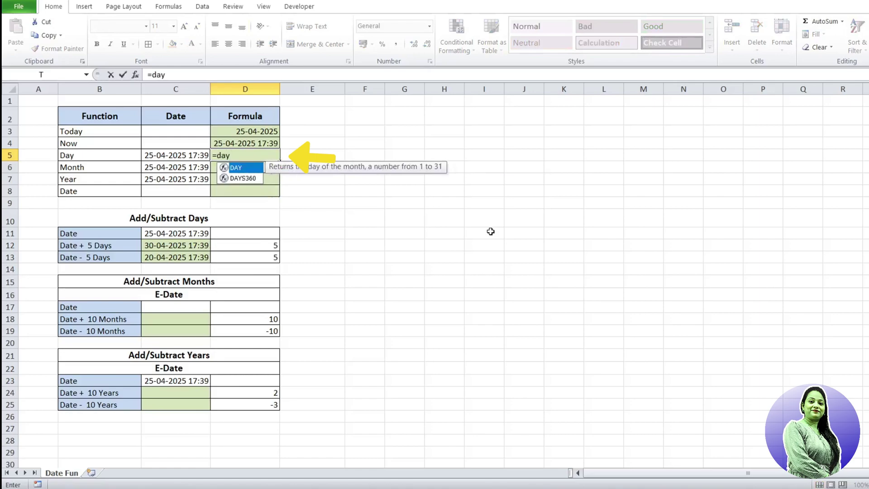
{"action": "type", "text": "("}
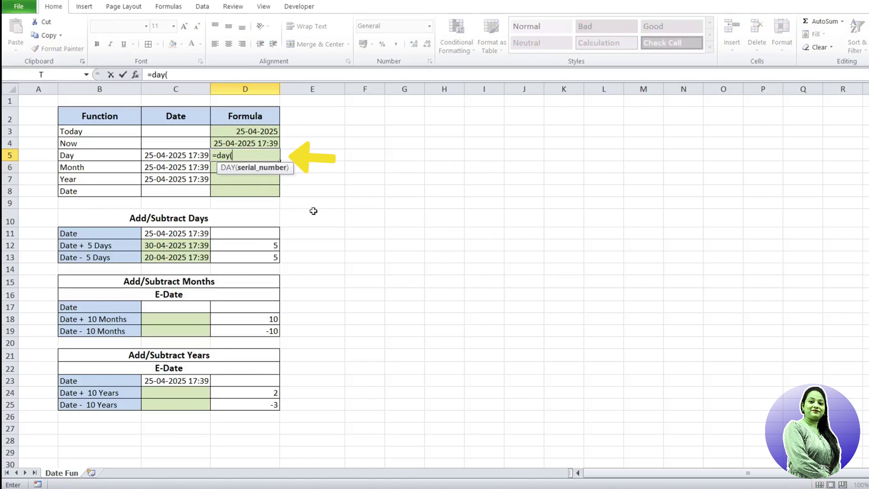
{"action": "left_click", "coordinate": [180, 157]}
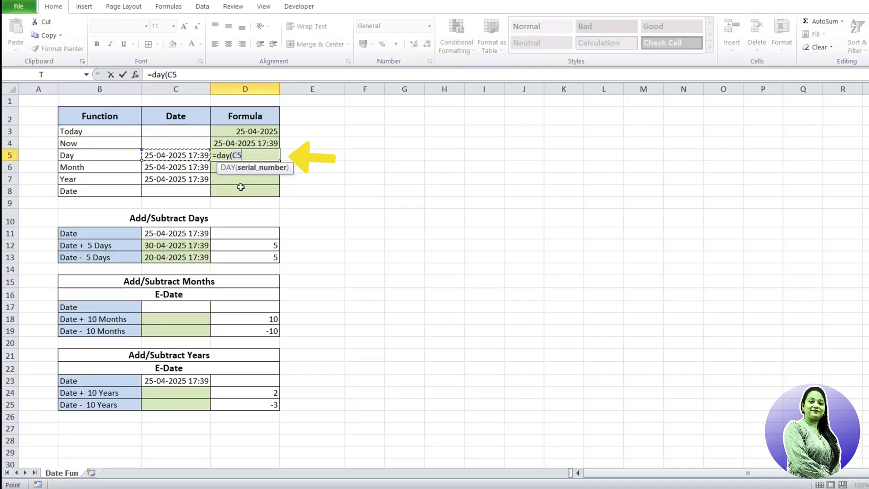
{"action": "type", "text": ")"}
{"action": "key", "text": "Return"}
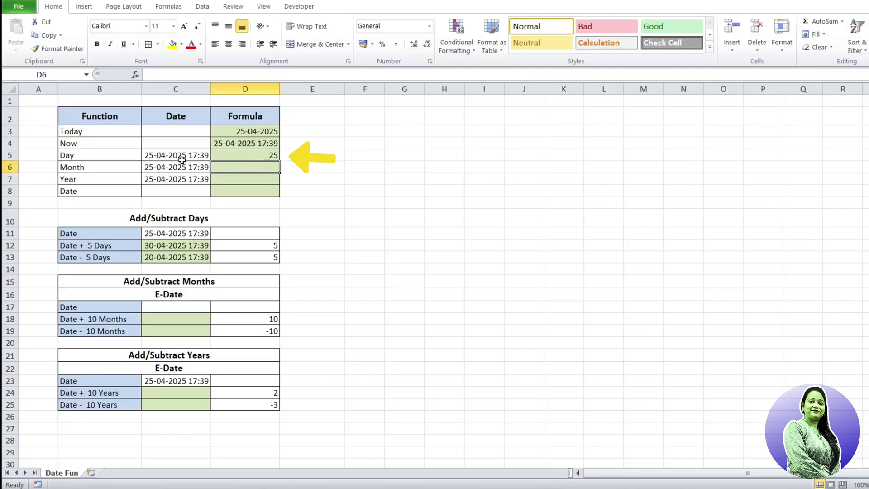
{"action": "left_click", "coordinate": [252, 155]}
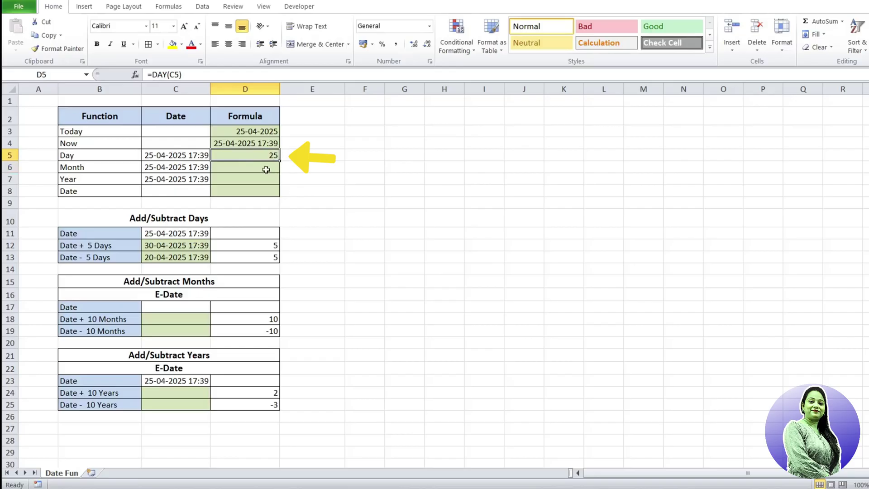
- Extract the month from the date in C6 by entering =MONTH(C6) in cell D6
{"action": "left_click", "coordinate": [248, 169]}
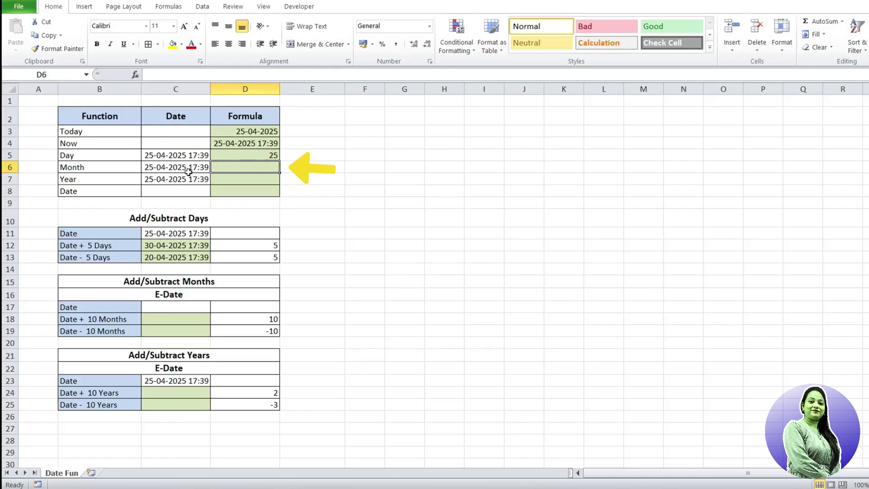
{"action": "type", "text": "="}
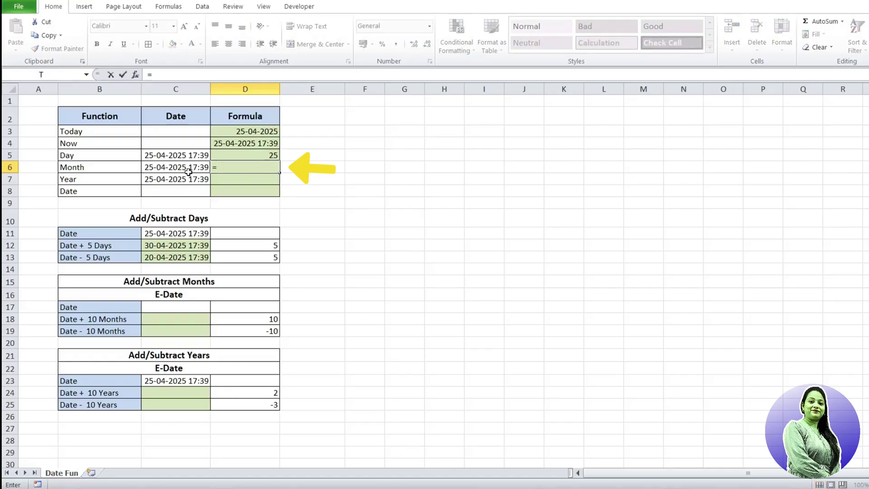
{"action": "type", "text": "month"}
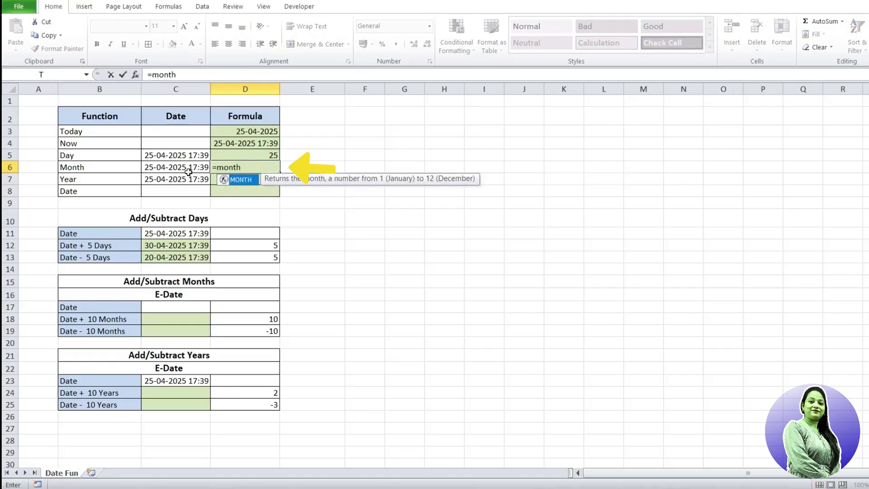
{"action": "type", "text": "("}
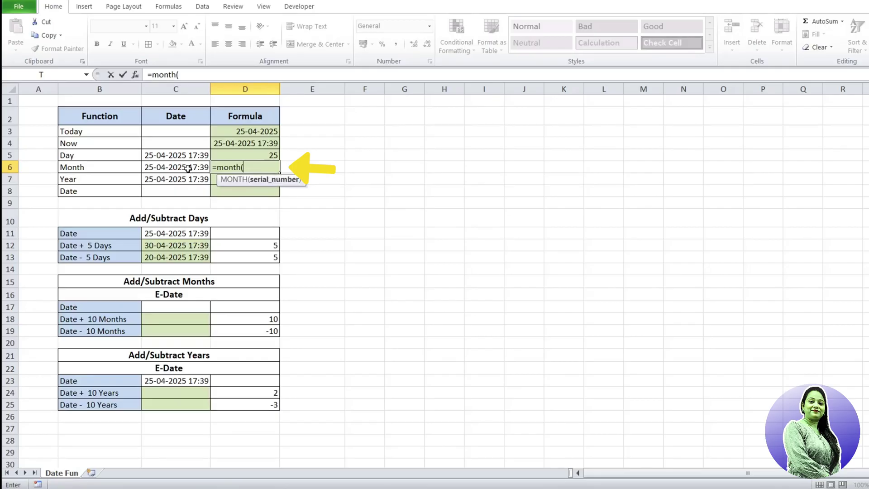
{"action": "left_click", "coordinate": [189, 171]}
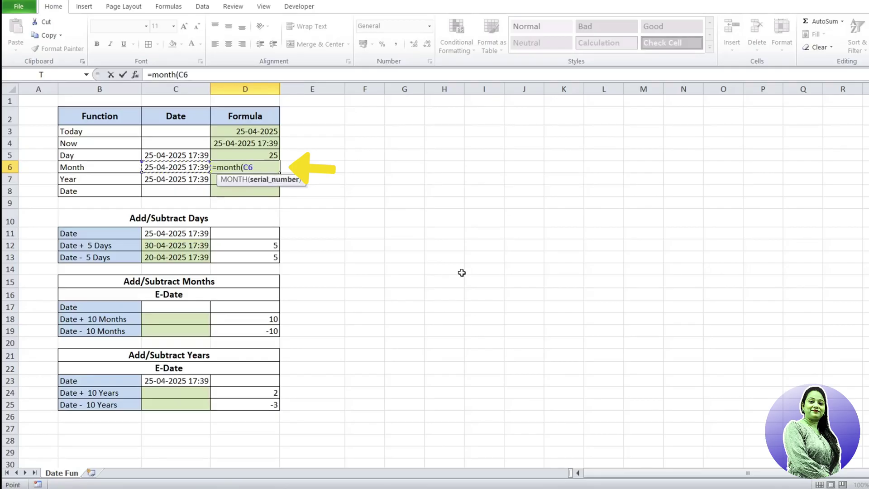
{"action": "type", "text": ")"}
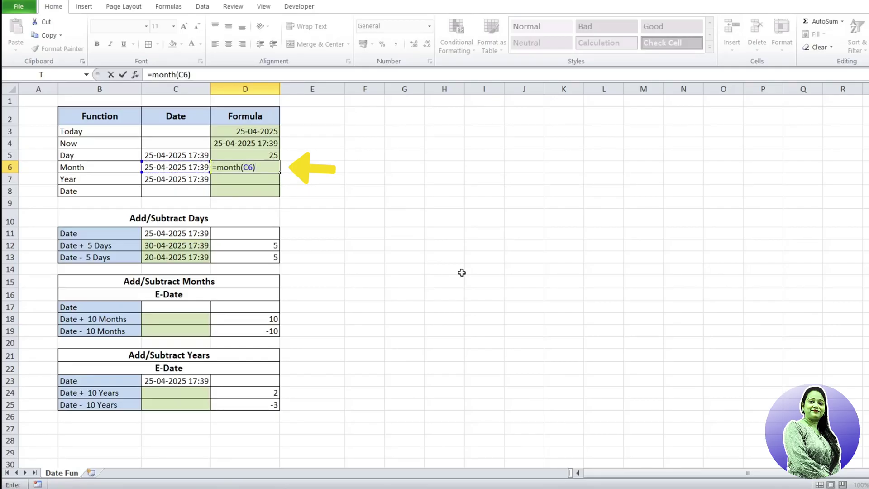
{"action": "key", "text": "Return"}
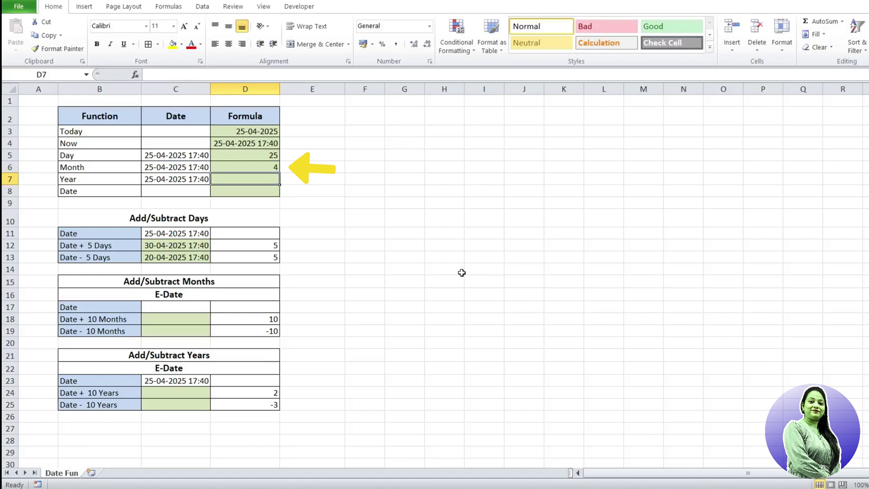
- Extract the year from the date in C7 by entering =YEAR(C7) in cell D7
{"action": "type", "text": "="}
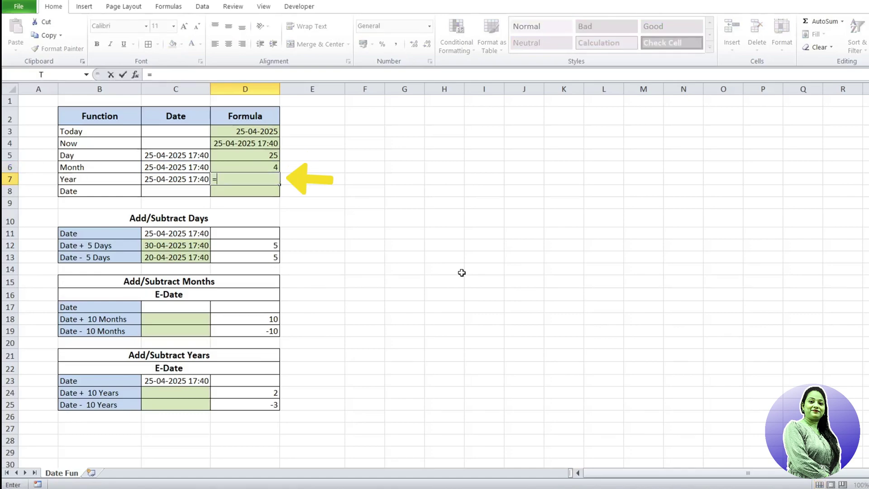
{"action": "type", "text": "year"}
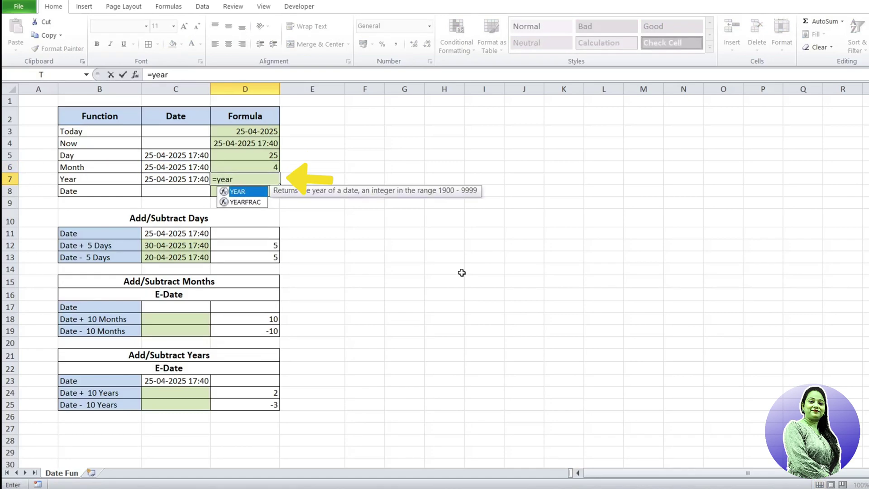
{"action": "type", "text": "("}
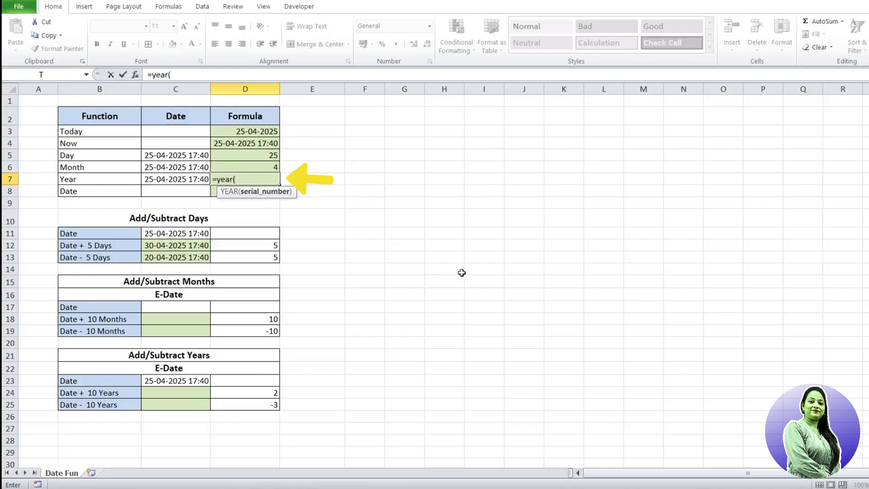
{"action": "left_click", "coordinate": [189, 180]}
{"action": "type", "text": ")"}
{"action": "key", "text": "Return"}
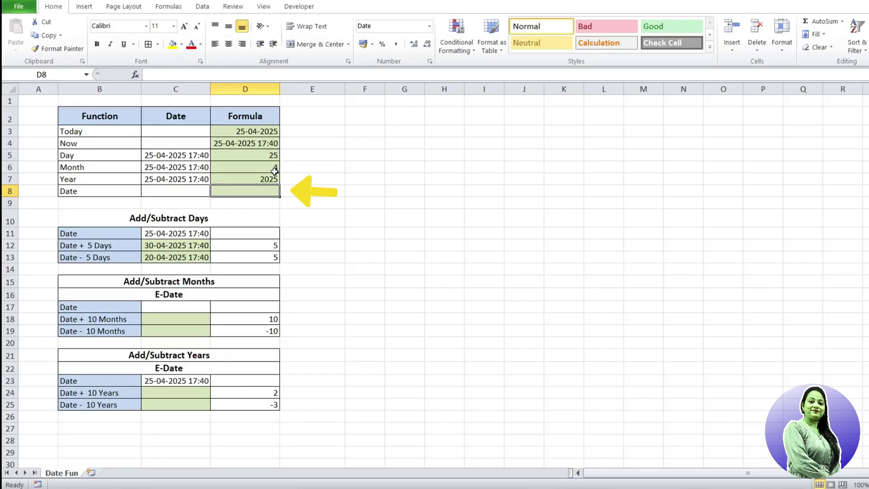
- Build a full date in cell D8 from the year, month and day cells with =DATE(D7,D6,D5)
{"action": "type", "text": "="}
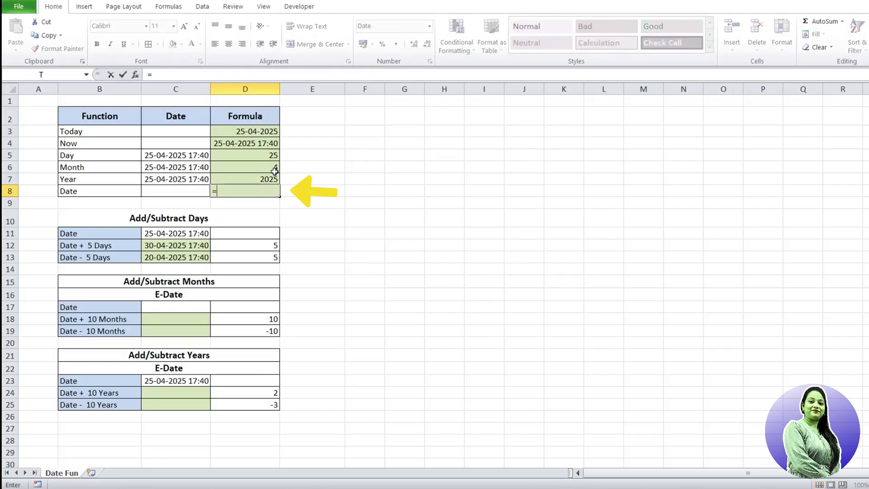
{"action": "type", "text": "date("}
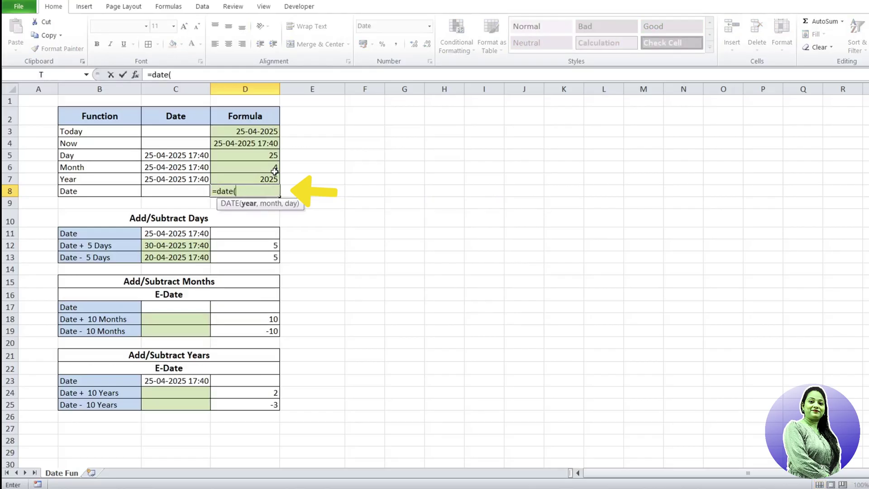
{"action": "left_click", "coordinate": [270, 178]}
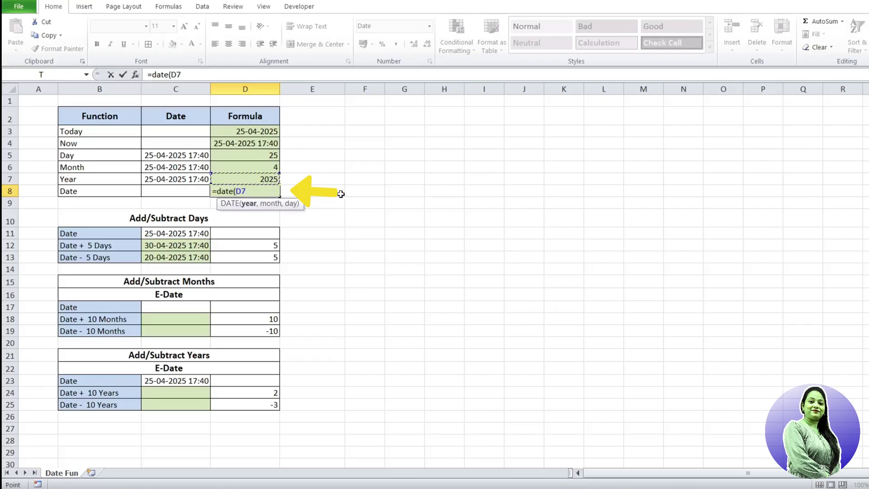
{"action": "type", "text": ","}
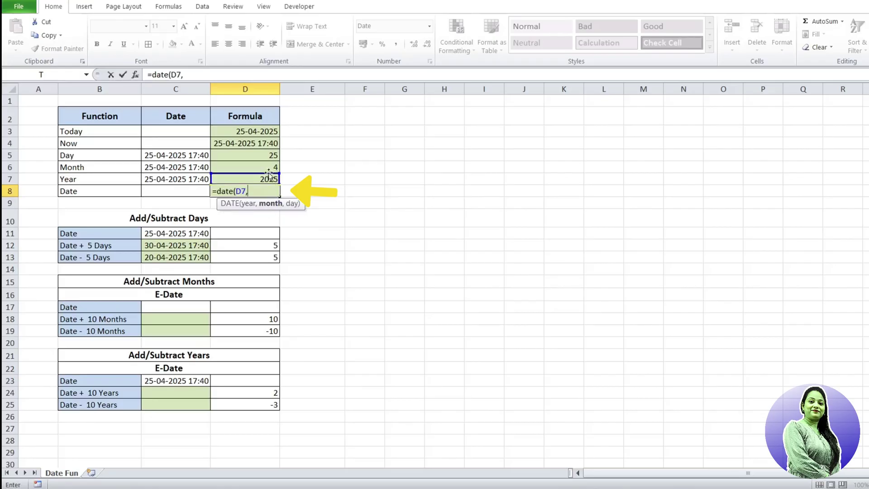
{"action": "left_click", "coordinate": [270, 166]}
{"action": "type", "text": ","}
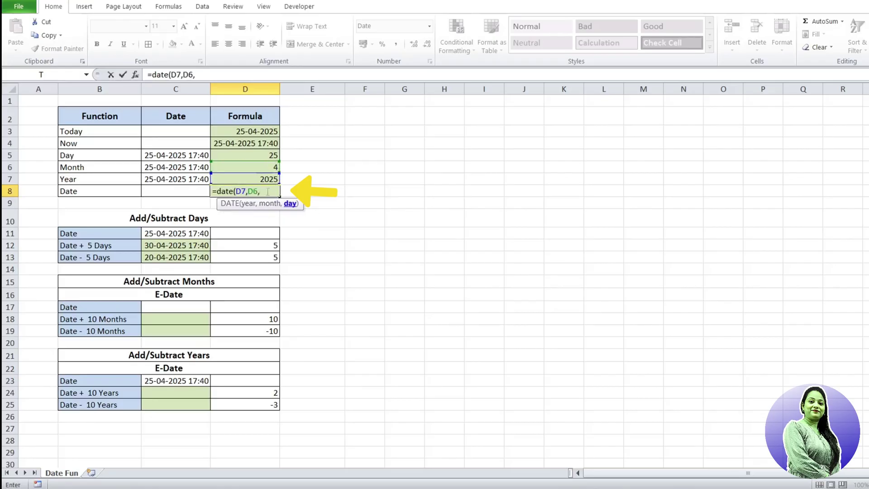
{"action": "left_click", "coordinate": [258, 159]}
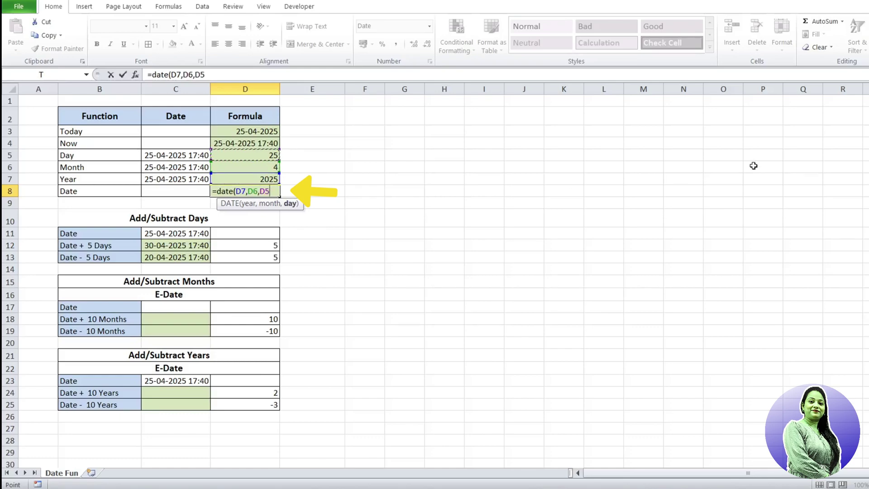
{"action": "type", "text": ")"}
{"action": "key", "text": "Return"}
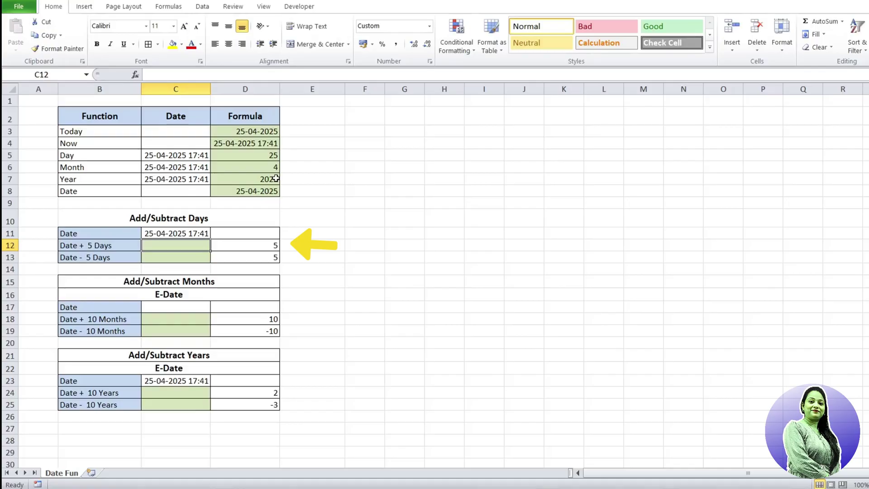
- Add the number of days in D12 to the date in C11 by entering =C11+D12 in cell C12
{"action": "type", "text": "="}
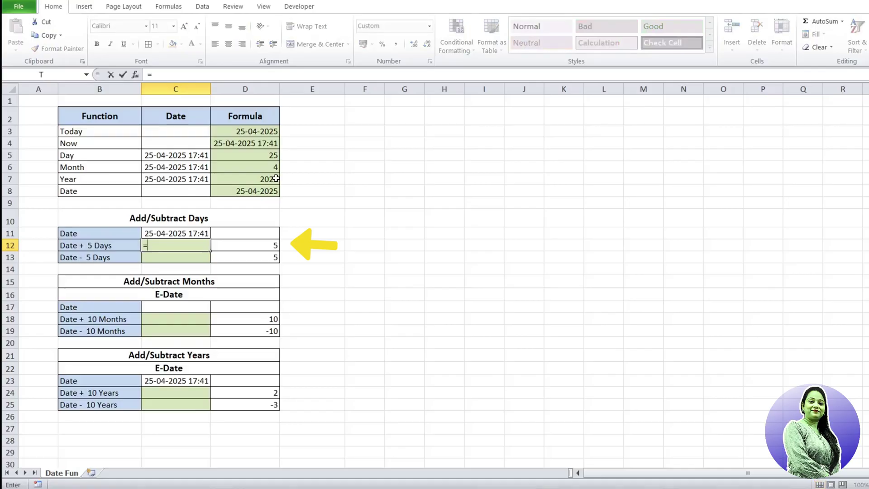
{"action": "left_click", "coordinate": [162, 233]}
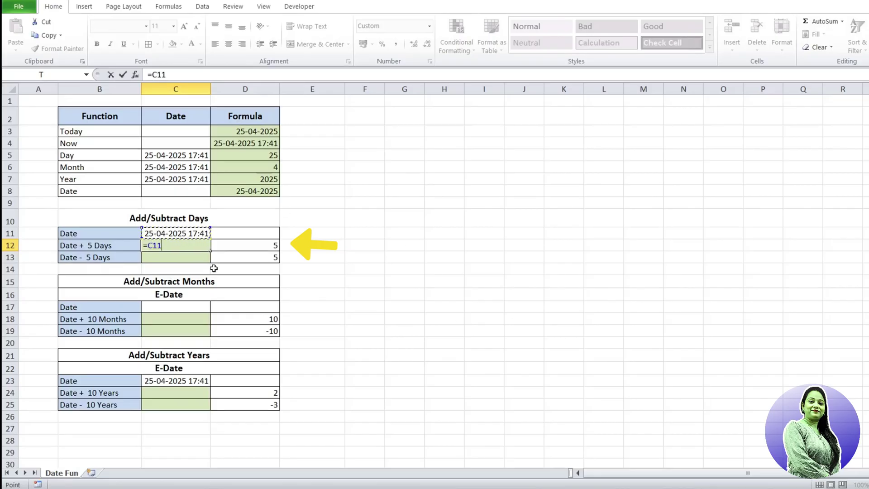
{"action": "type", "text": "+"}
{"action": "left_click", "coordinate": [242, 246]}
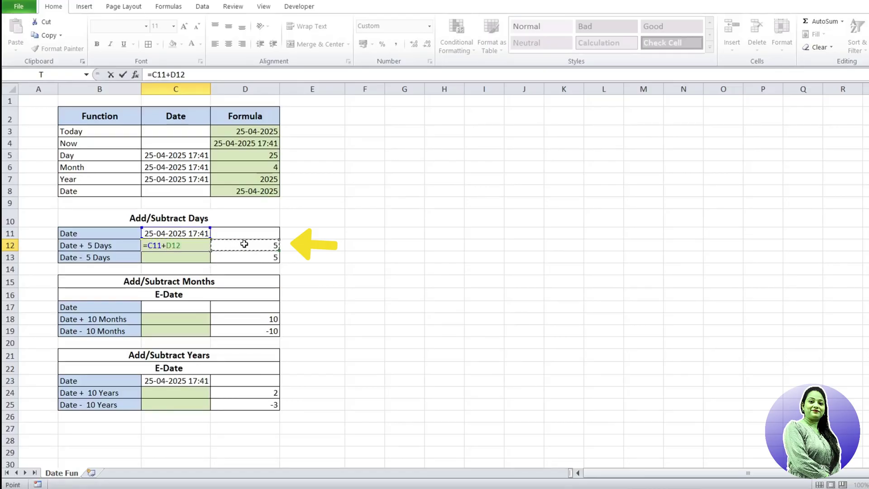
{"action": "key", "text": "Return"}
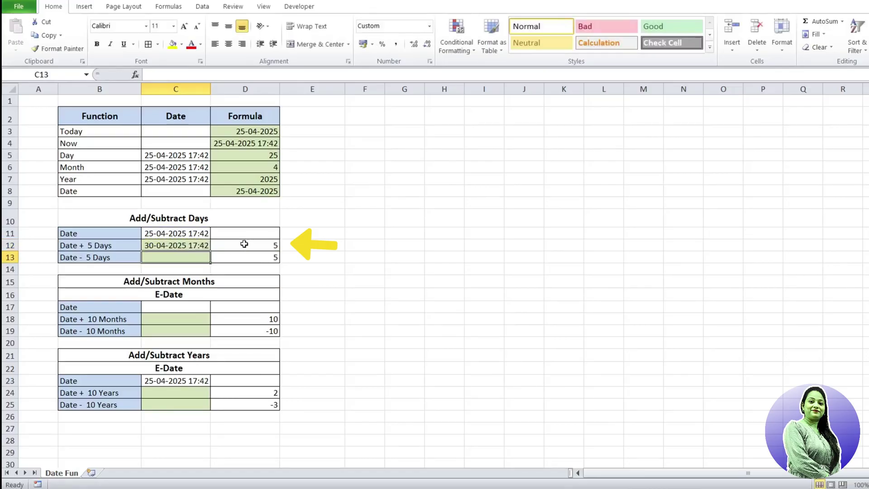
{"action": "left_click", "coordinate": [152, 234]}
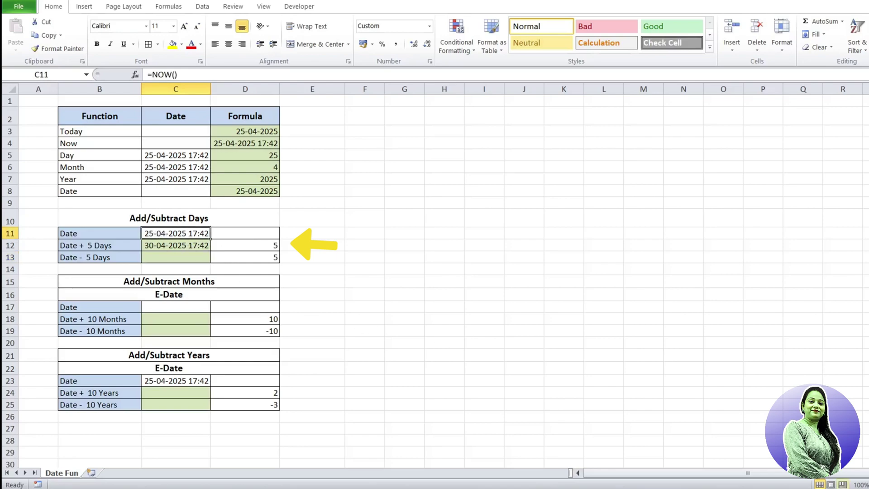
{"action": "left_click", "coordinate": [251, 246]}
{"action": "left_click", "coordinate": [159, 246]}
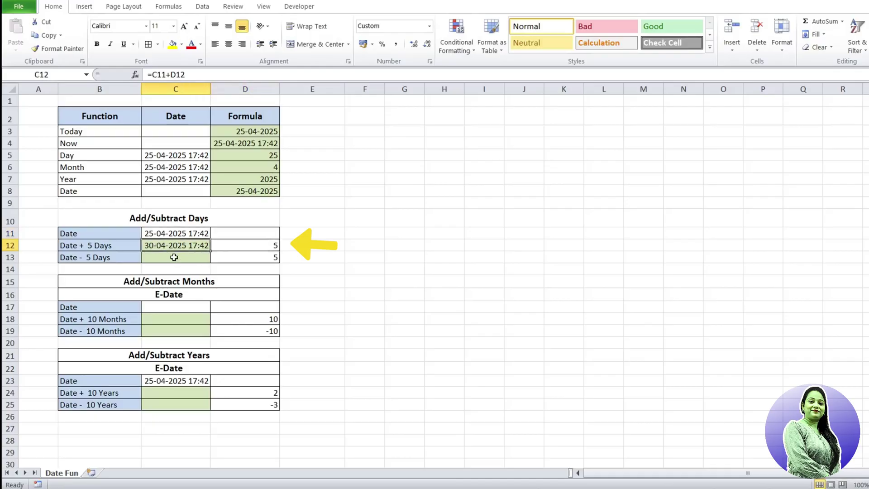
{"action": "left_click", "coordinate": [176, 259]}
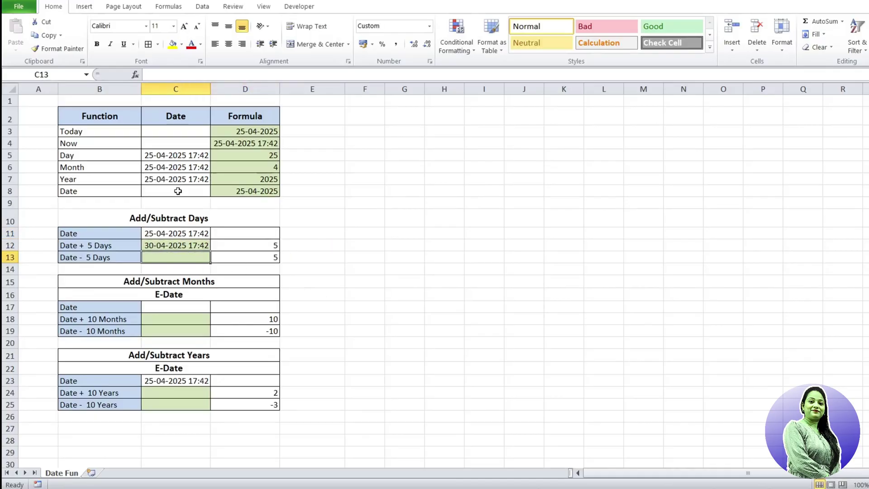
{"action": "left_click", "coordinate": [197, 245]}
- Subtract the number of days in D13 from the date in C11 by entering =C11-D13 in cell C13
{"action": "left_click", "coordinate": [192, 257]}
{"action": "type", "text": "="}
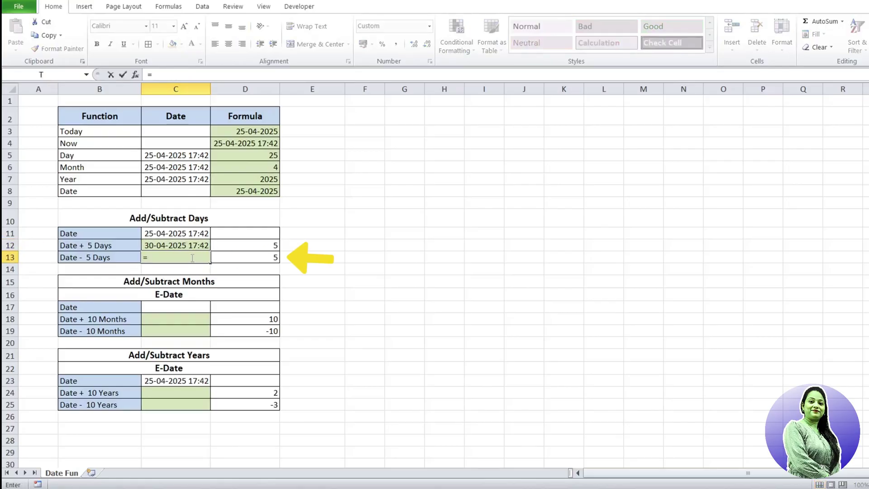
{"action": "left_click", "coordinate": [164, 233]}
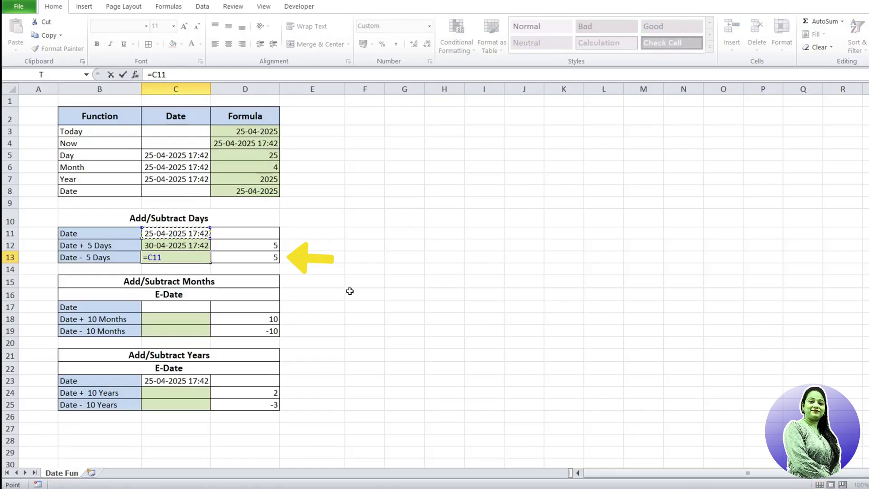
{"action": "type", "text": "-"}
{"action": "left_click", "coordinate": [241, 256]}
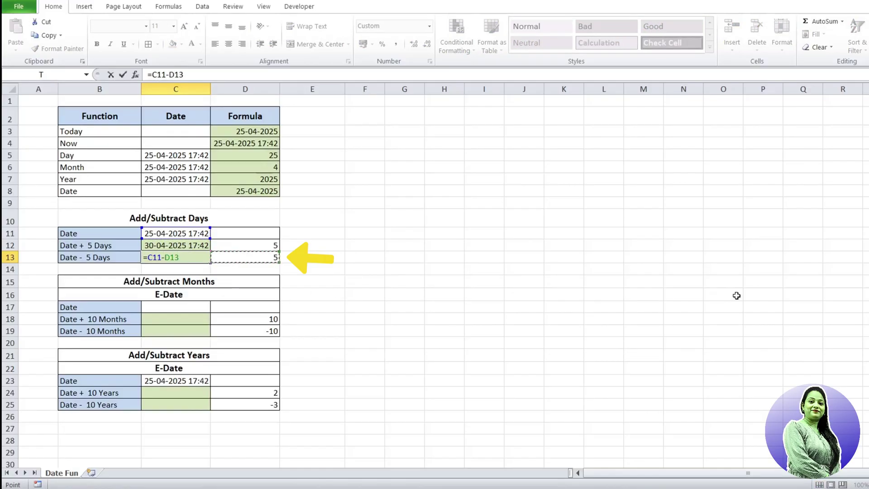
{"action": "key", "text": "Return"}
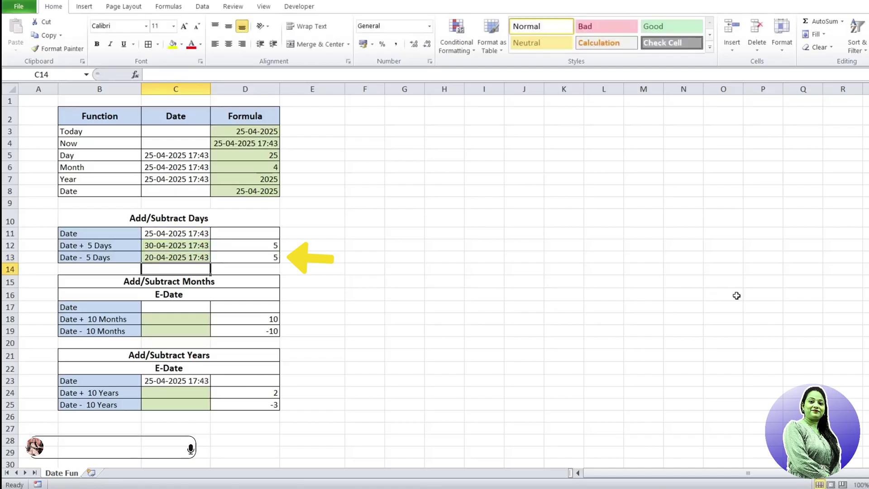
{"action": "left_click", "coordinate": [178, 235]}
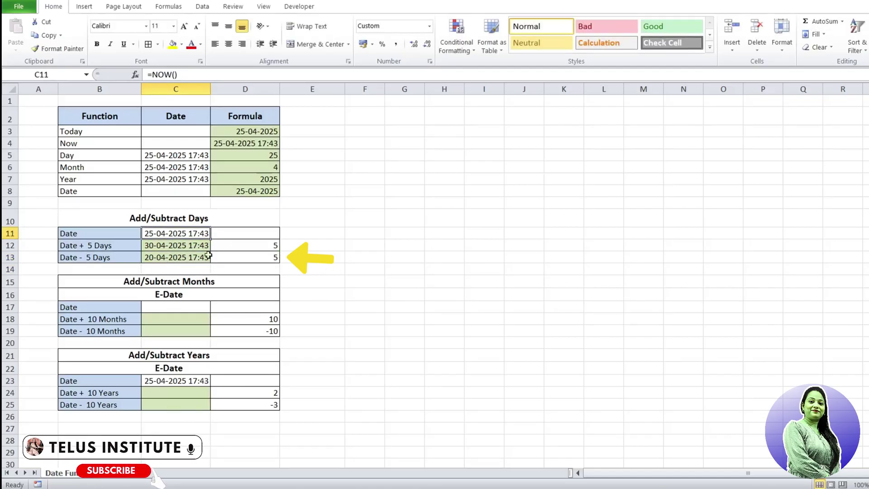
{"action": "left_click", "coordinate": [247, 257]}
{"action": "left_click", "coordinate": [177, 257]}
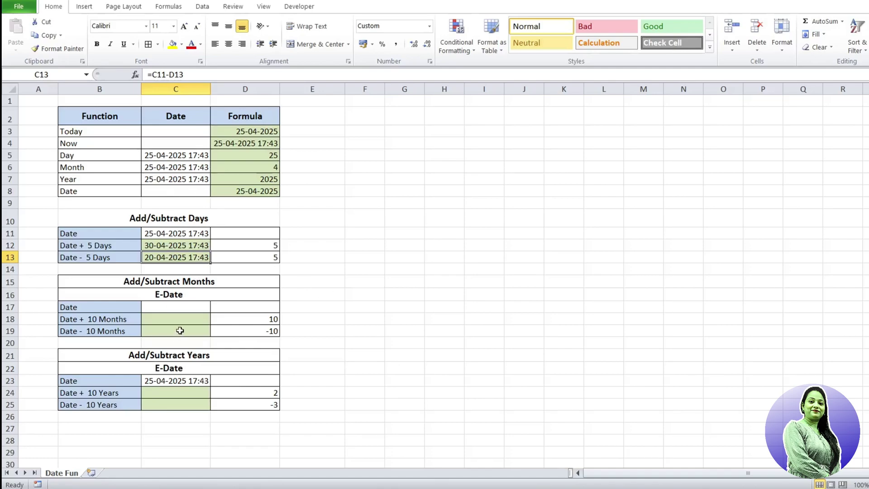
- Enter =NOW() in cell C17 as the starting date of the Add/Subtract Months table
{"action": "left_click", "coordinate": [165, 284]}
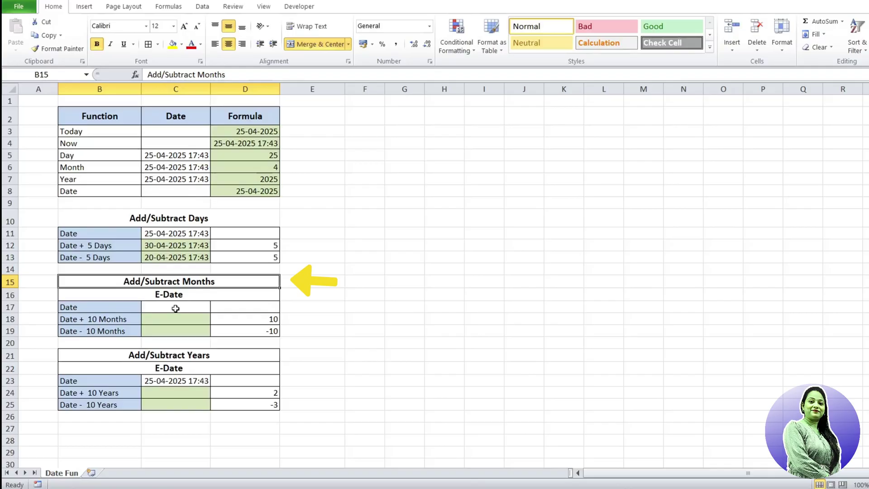
{"action": "left_click", "coordinate": [194, 308]}
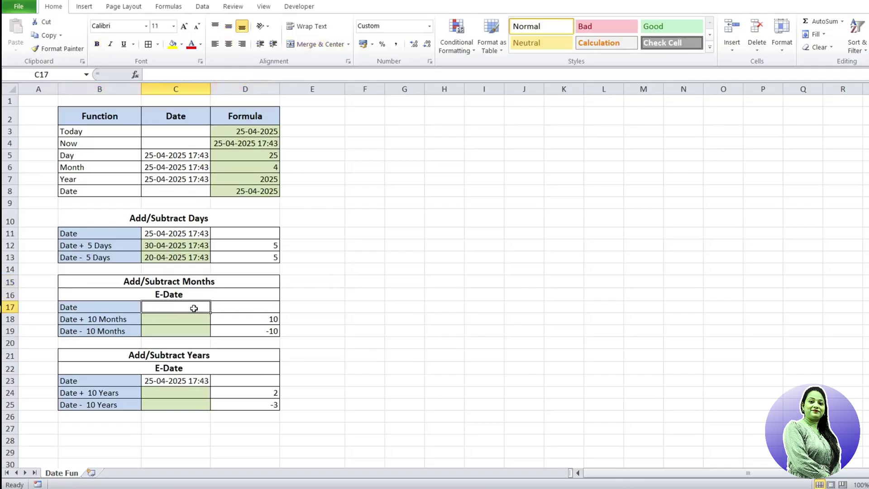
{"action": "type", "text": "=now("}
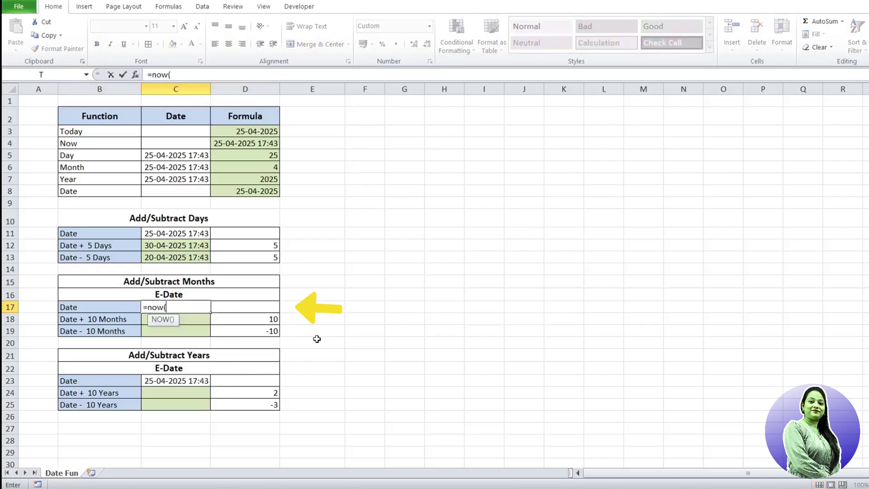
{"action": "type", "text": ")"}
{"action": "key", "text": "Return"}
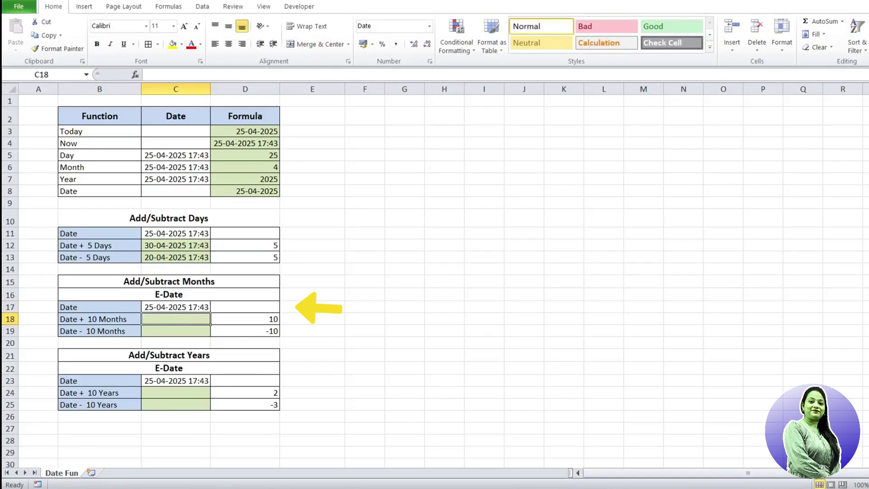
- Add the number of months in D18 to the date in C17 by entering =EDATE(C17,D18) in cell C18
{"action": "left_click", "coordinate": [189, 307]}
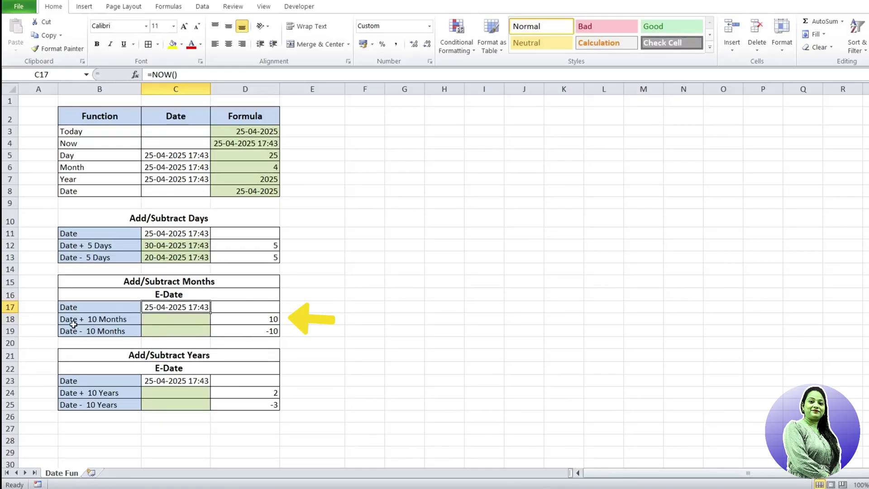
{"action": "left_click", "coordinate": [189, 320]}
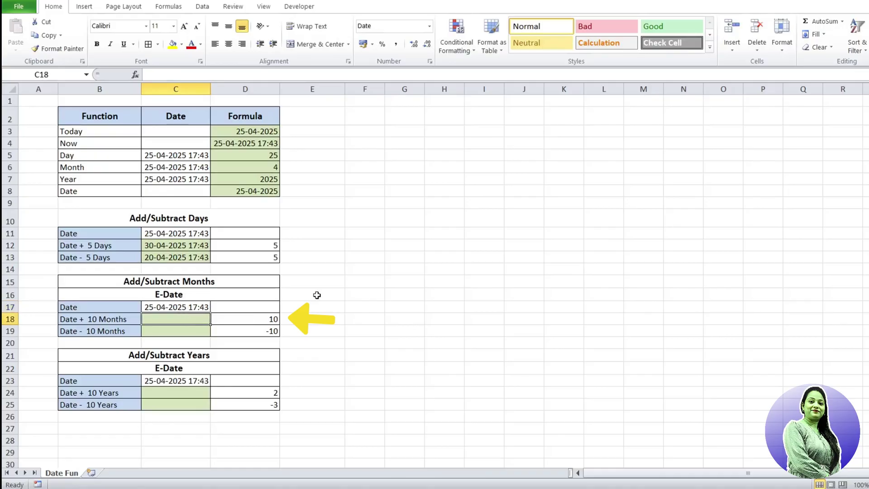
{"action": "type", "text": "=edate"}
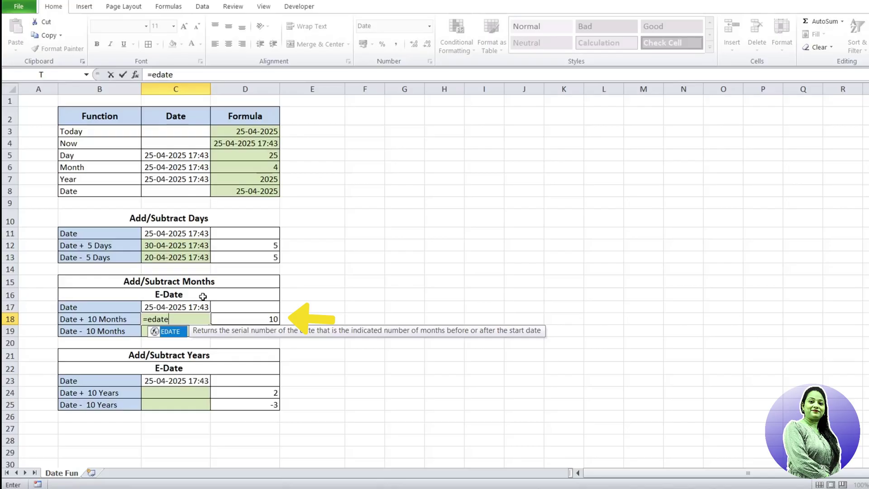
{"action": "type", "text": "("}
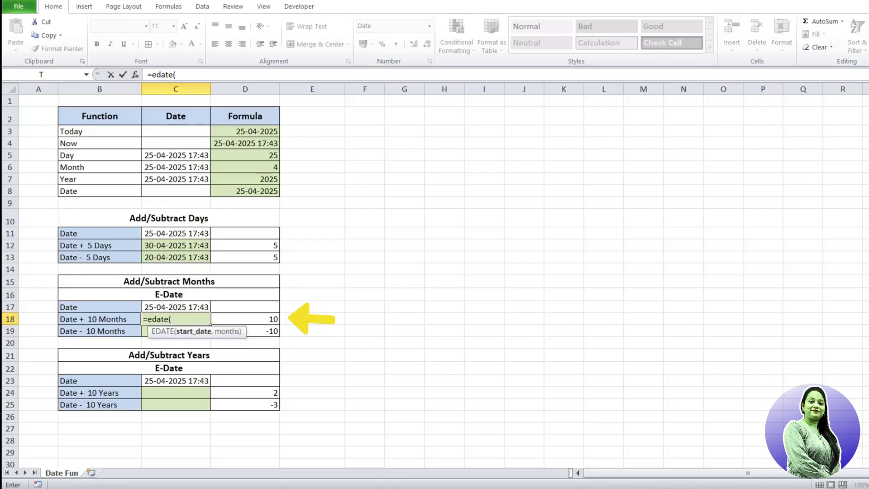
{"action": "left_click", "coordinate": [182, 308]}
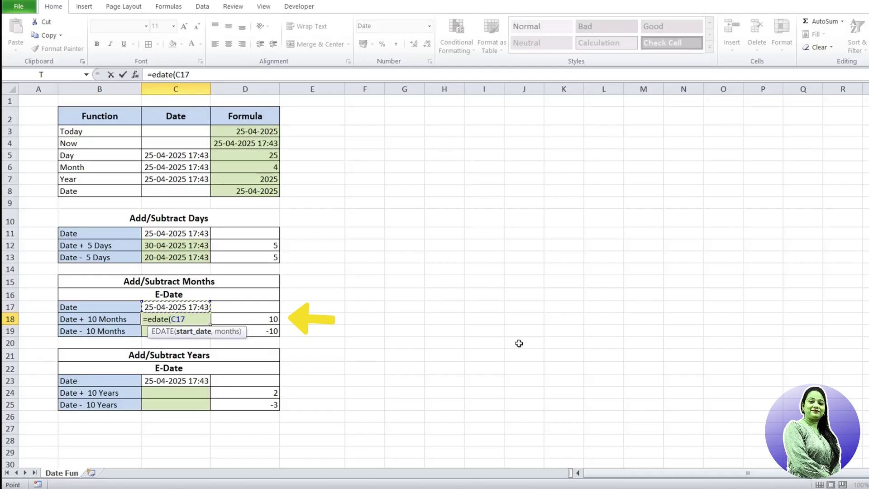
{"action": "type", "text": "m"}
{"action": "key", "text": "BackSpace"}
{"action": "type", "text": ","}
{"action": "left_click", "coordinate": [275, 315]}
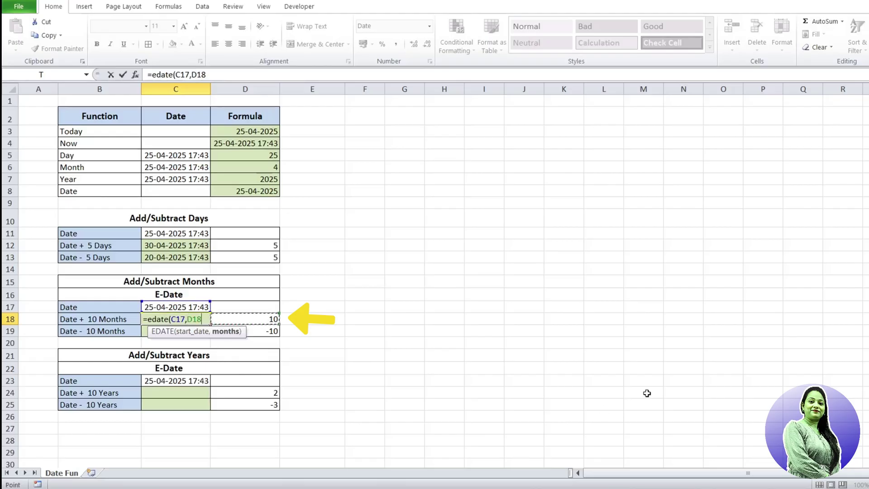
{"action": "type", "text": ")"}
{"action": "key", "text": "Return"}
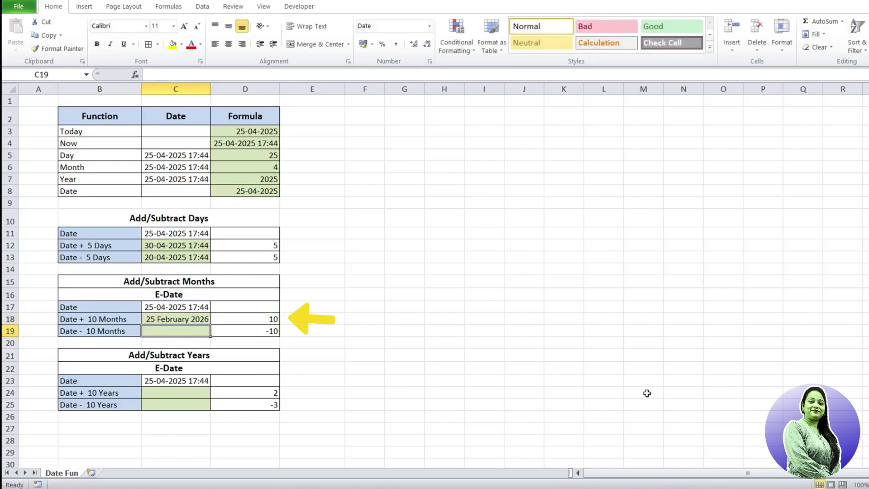
- Subtract 10 months from the date in C17 by entering =EDATE(C17,D19) in cell C19
{"action": "left_click", "coordinate": [150, 322]}
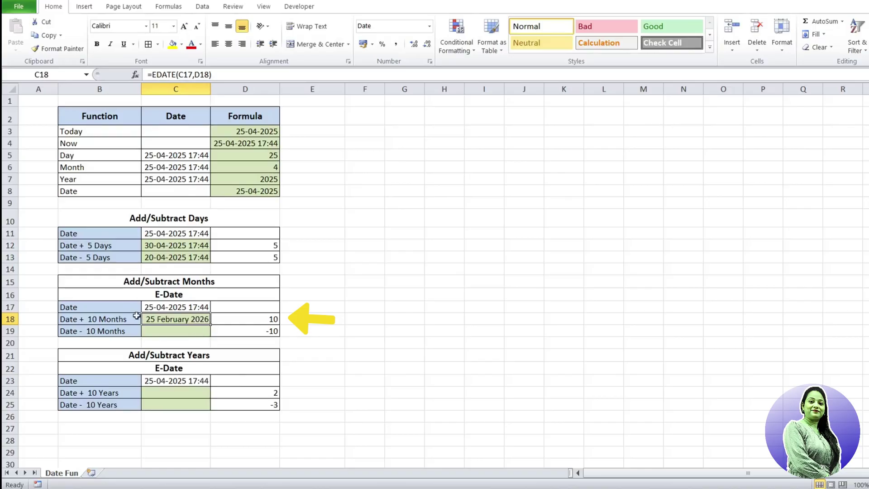
{"action": "left_click", "coordinate": [172, 331]}
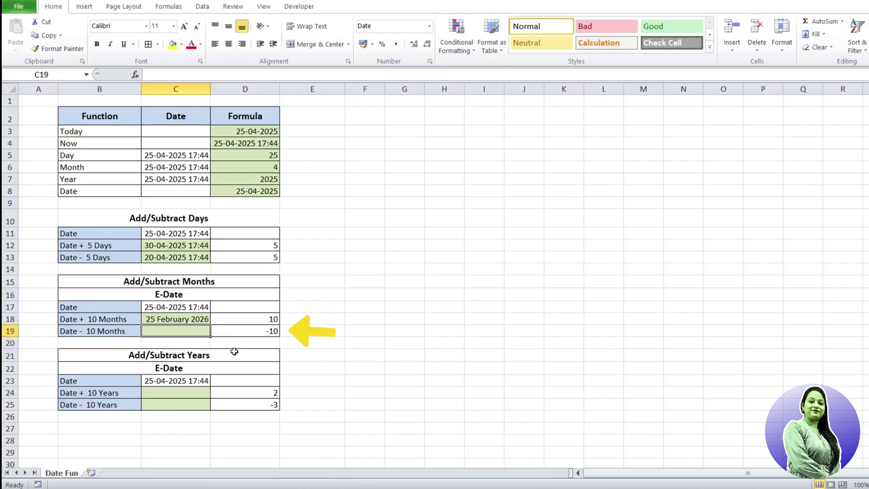
{"action": "type", "text": "=edate"}
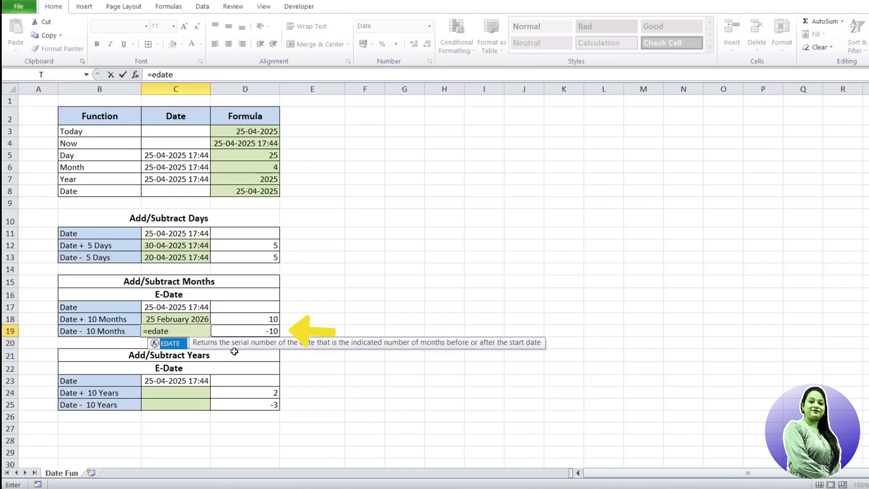
{"action": "type", "text": "("}
{"action": "left_click", "coordinate": [195, 308]}
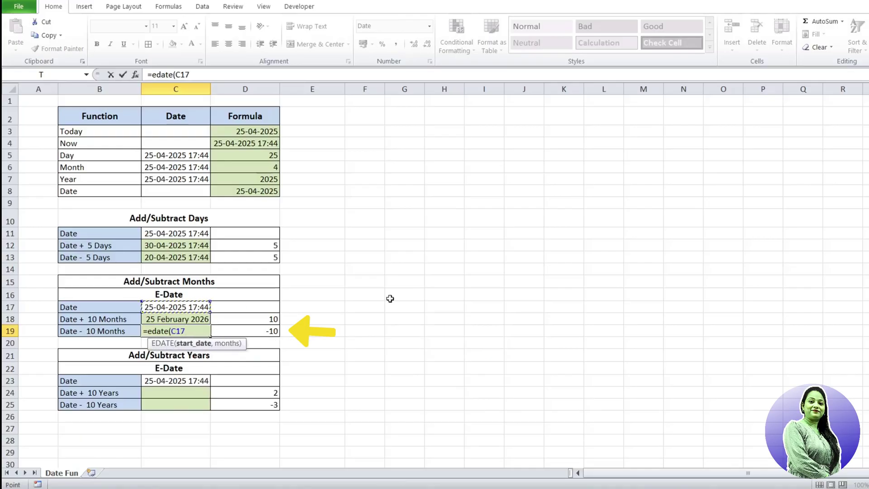
{"action": "type", "text": ","}
{"action": "left_click", "coordinate": [246, 331]}
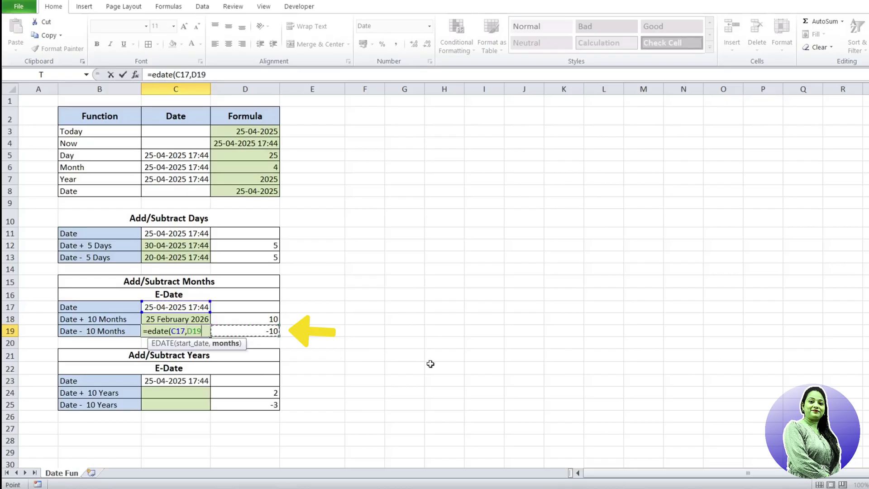
{"action": "type", "text": ")"}
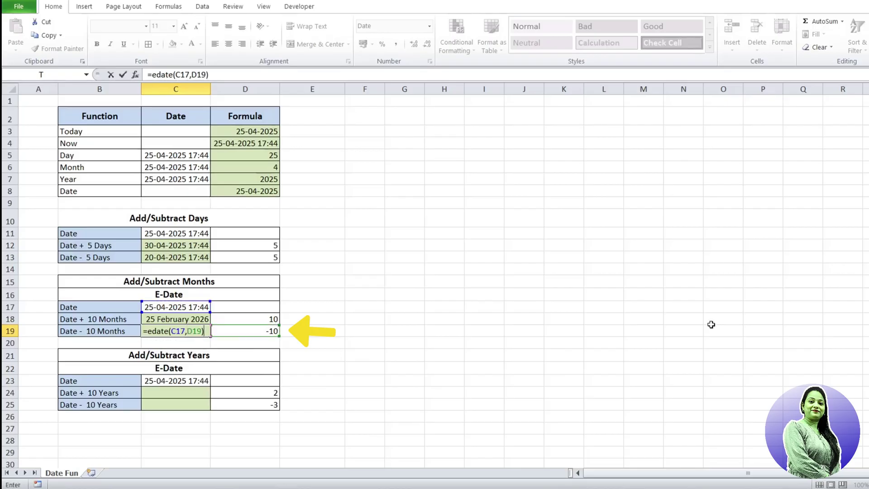
{"action": "key", "text": "Return"}
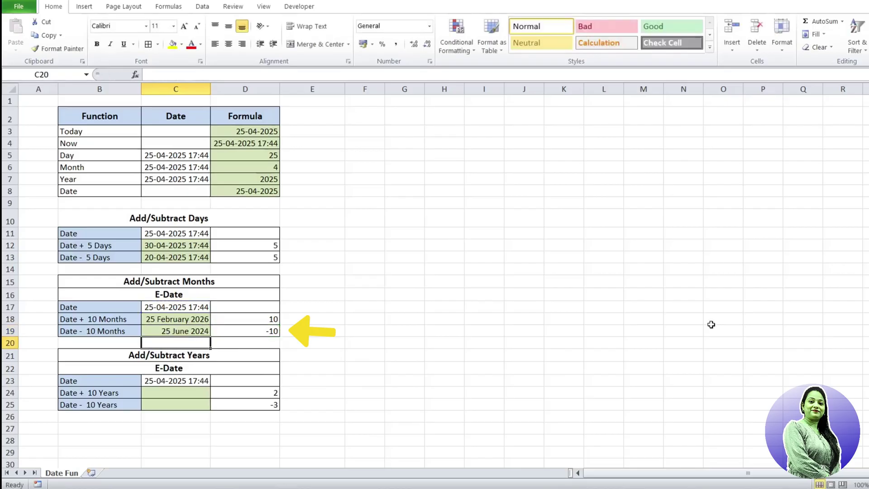
- Add the number of years in D24 to the date in C23 by entering =EDATE(C23,D24*12) in cell C24
{"action": "left_click", "coordinate": [191, 333]}
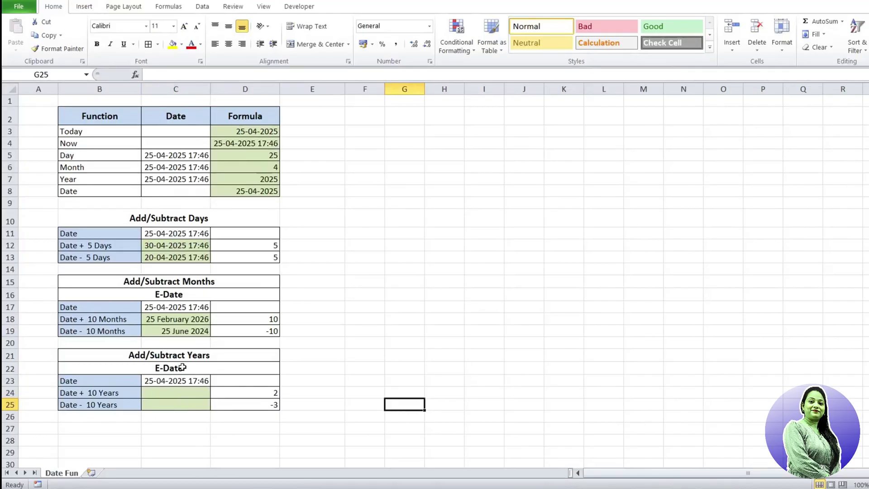
{"action": "left_click", "coordinate": [189, 380]}
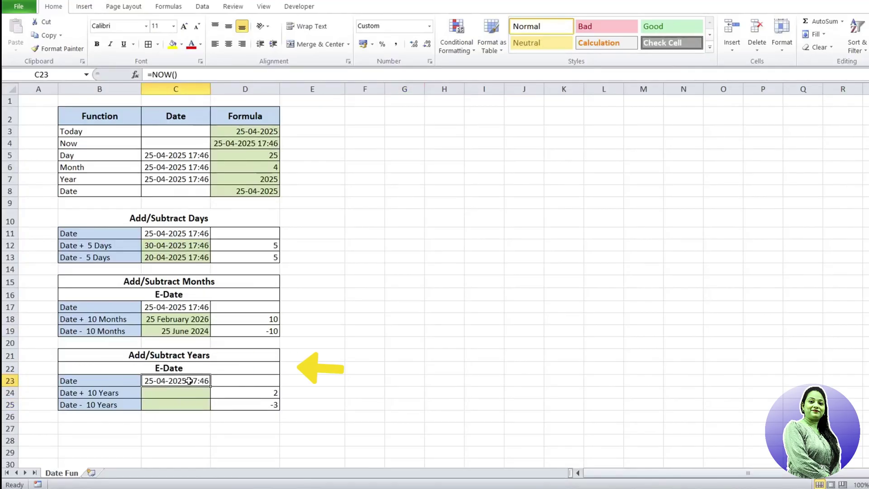
{"action": "key", "text": "Down"}
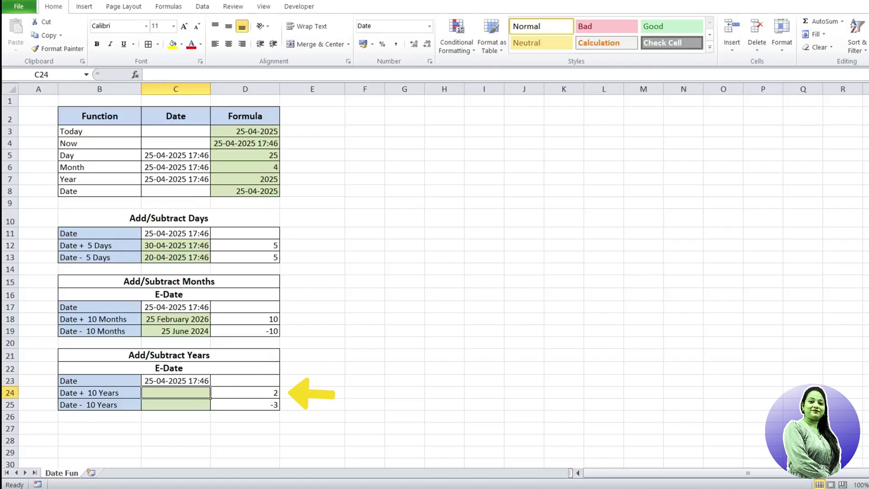
{"action": "type", "text": "=e"}
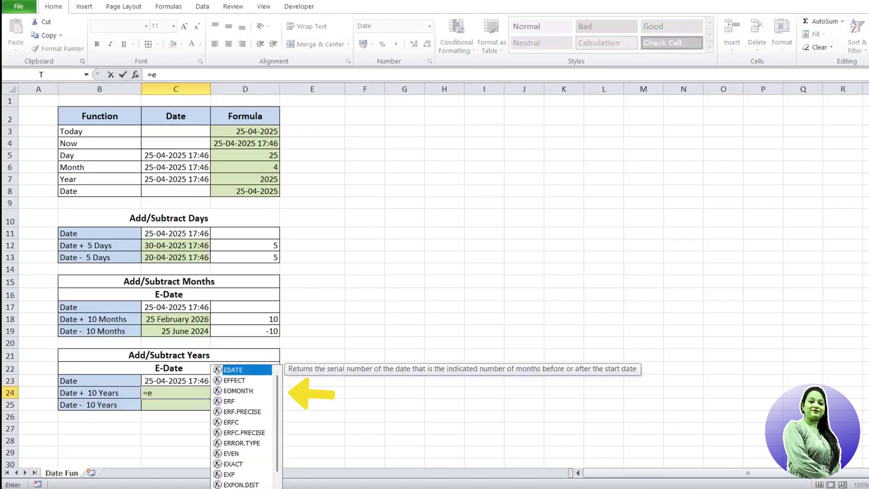
{"action": "type", "text": "day"}
{"action": "key", "text": "BackSpace"}
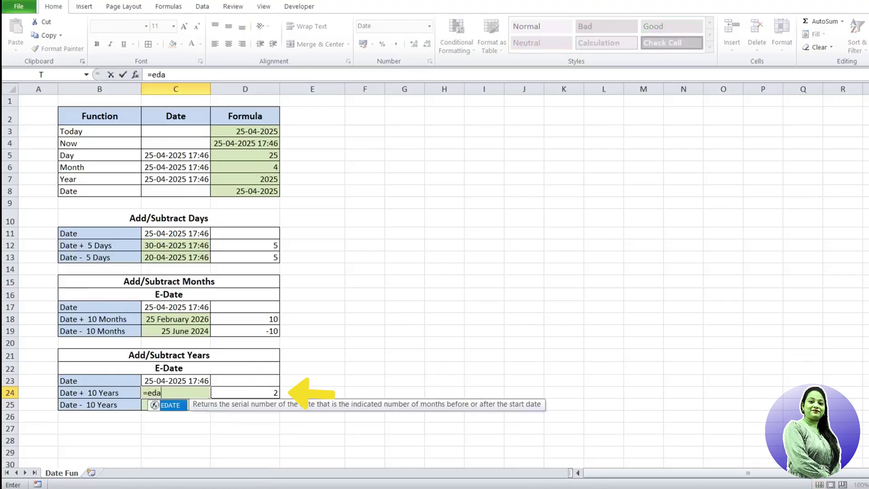
{"action": "type", "text": "te("}
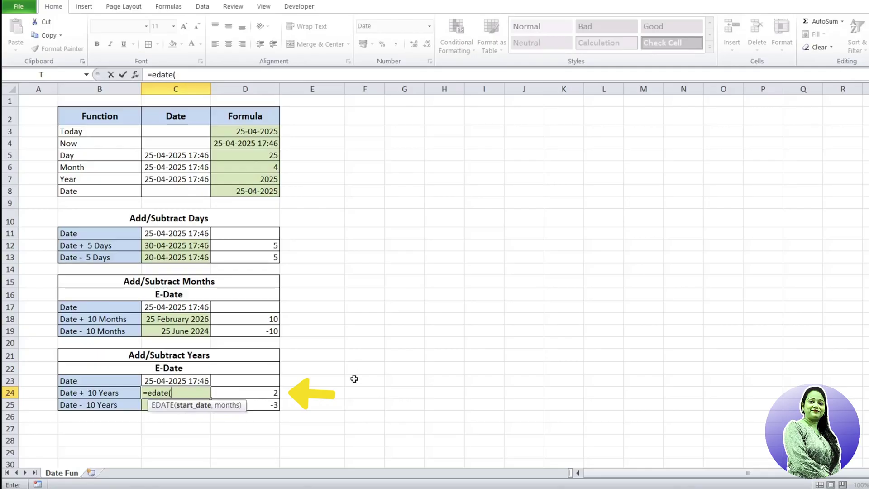
{"action": "left_click", "coordinate": [183, 381]}
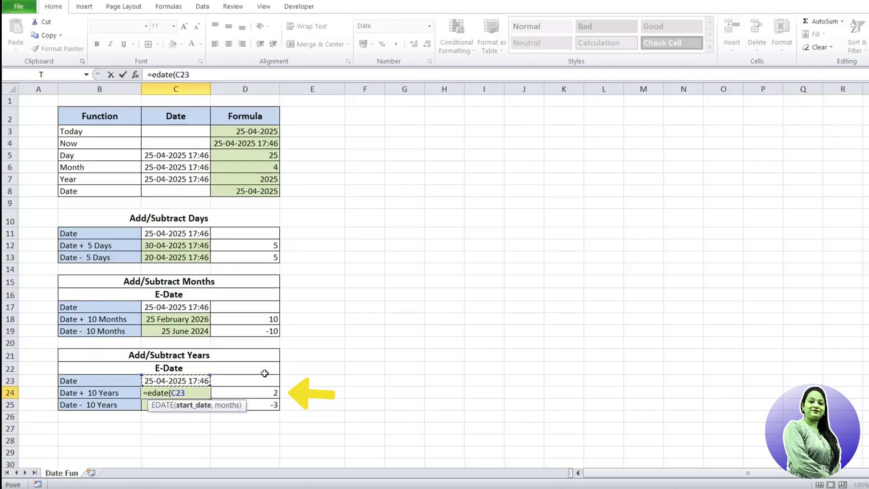
{"action": "type", "text": ","}
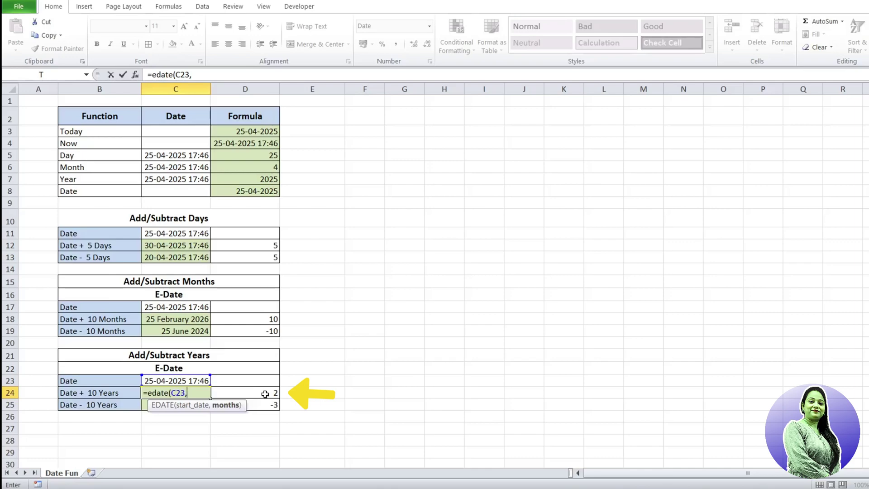
{"action": "left_click", "coordinate": [265, 394]}
{"action": "type", "text": "*"}
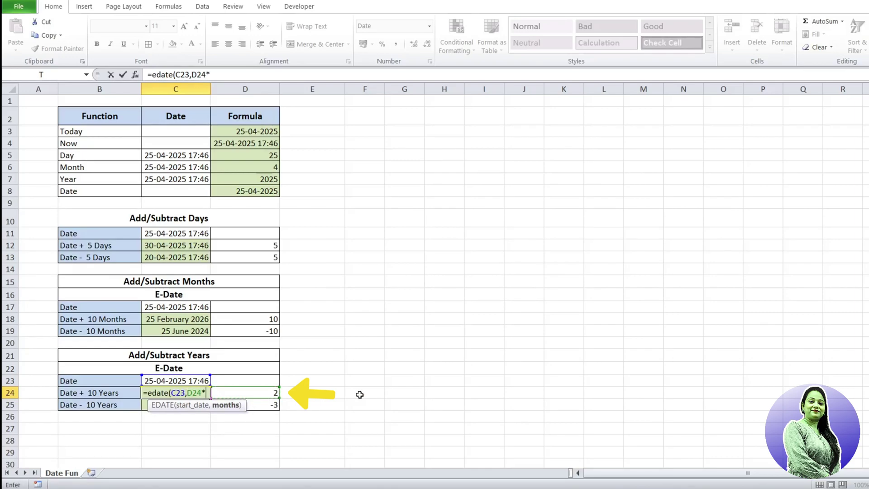
{"action": "type", "text": "12"}
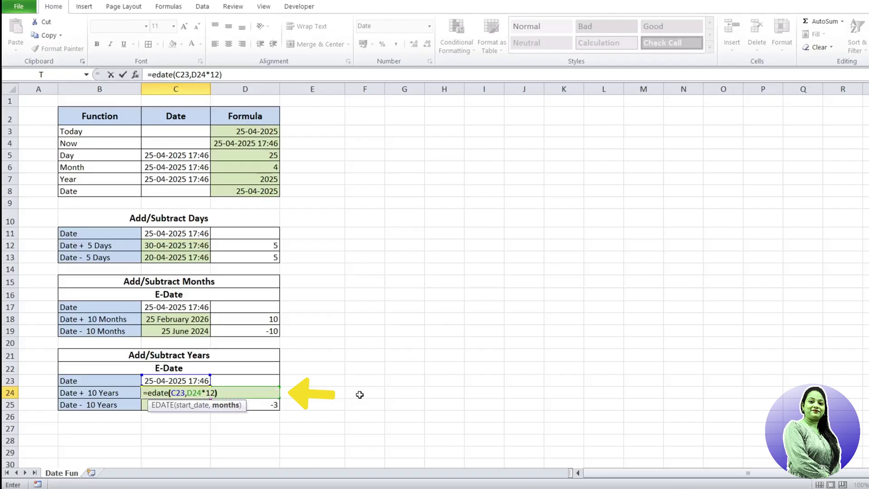
{"action": "type", "text": ")"}
{"action": "key", "text": "Return"}
{"action": "left_click", "coordinate": [181, 394]}
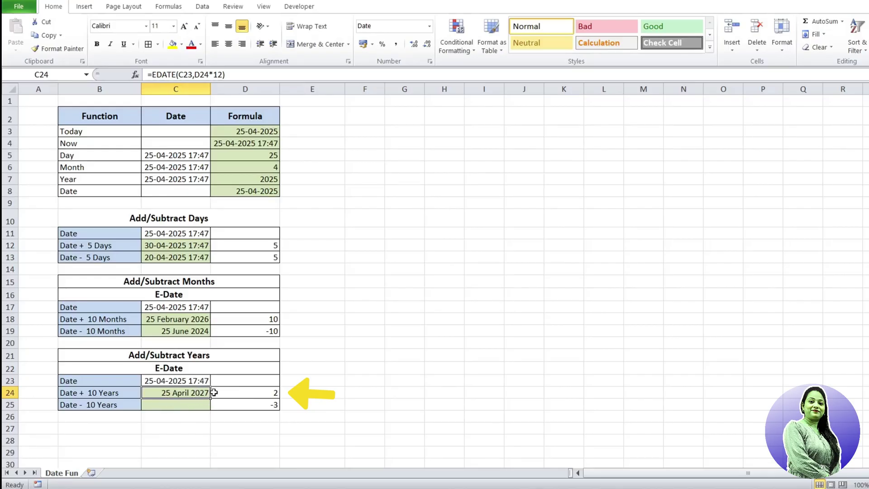
- Subtract 3 years from the date in C23 by entering =EDATE(C23,D25*12) in cell C25
{"action": "left_click", "coordinate": [181, 404]}
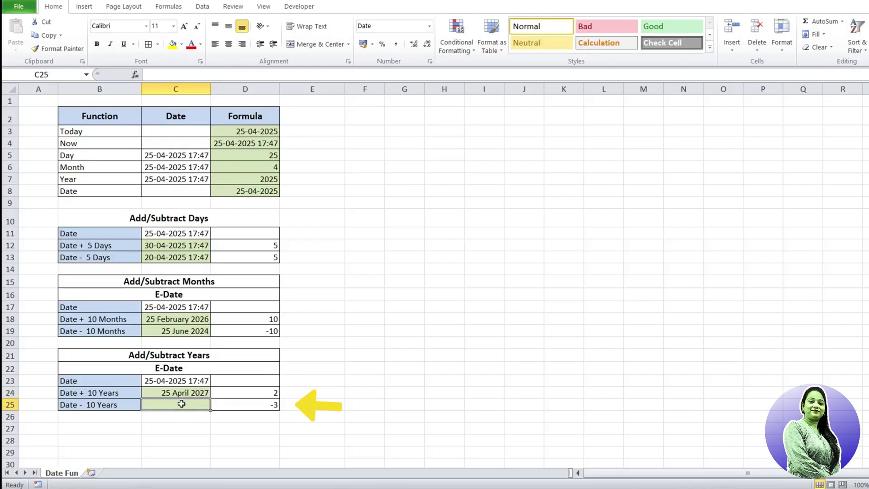
{"action": "type", "text": "="}
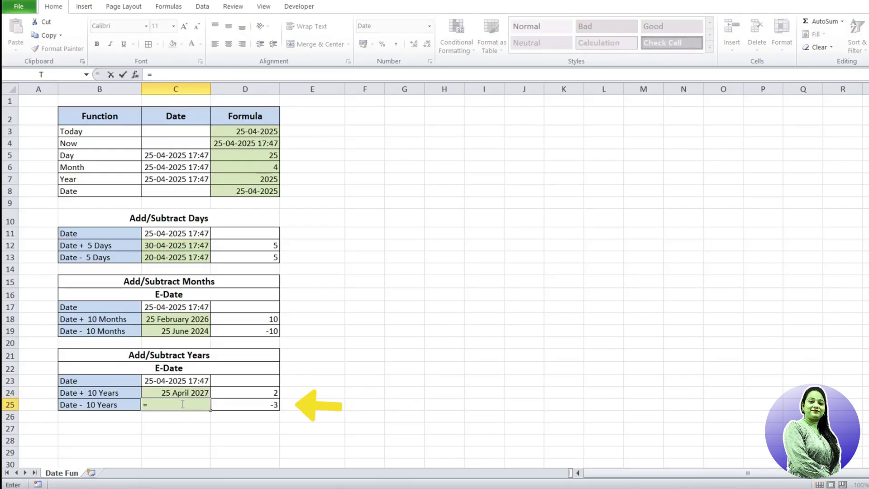
{"action": "type", "text": "d"}
{"action": "key", "text": "BackSpace"}
{"action": "type", "text": "ed"}
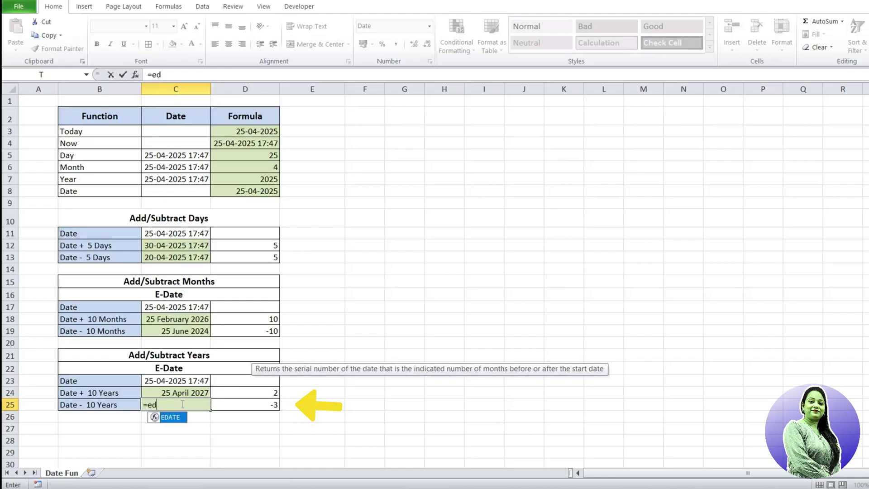
{"action": "type", "text": "ate("}
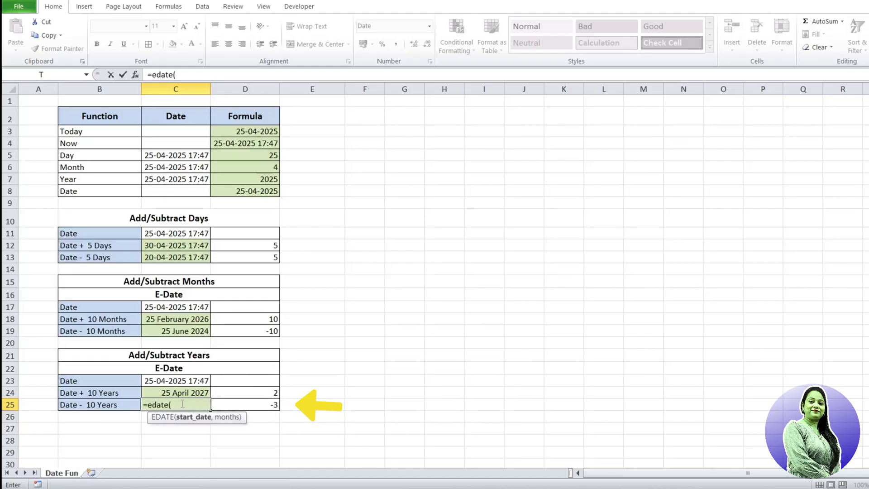
{"action": "left_click", "coordinate": [179, 384]}
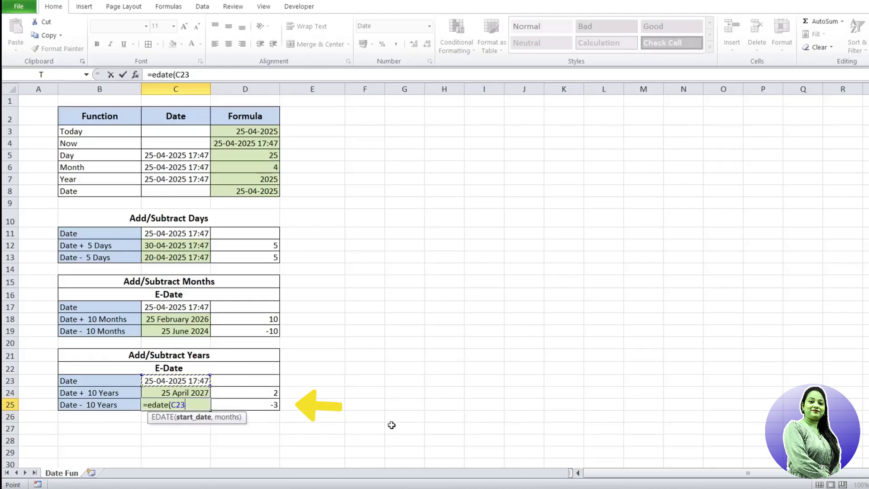
{"action": "type", "text": ","}
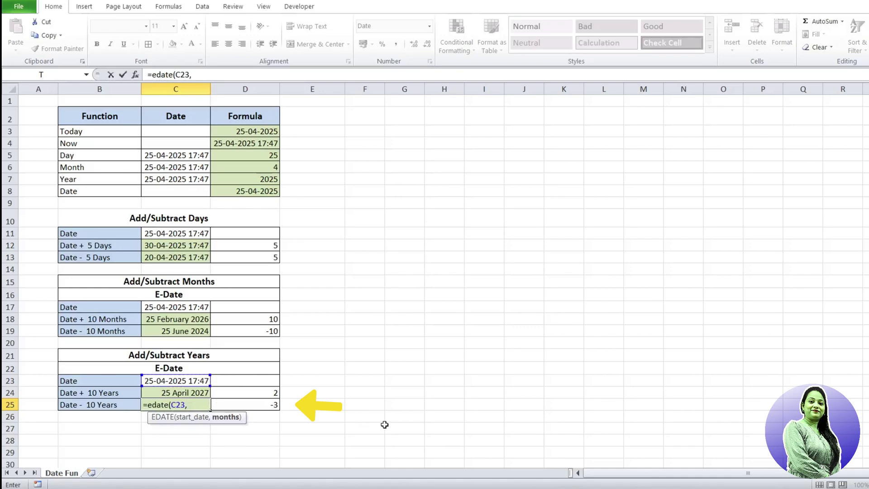
{"action": "left_click", "coordinate": [270, 407]}
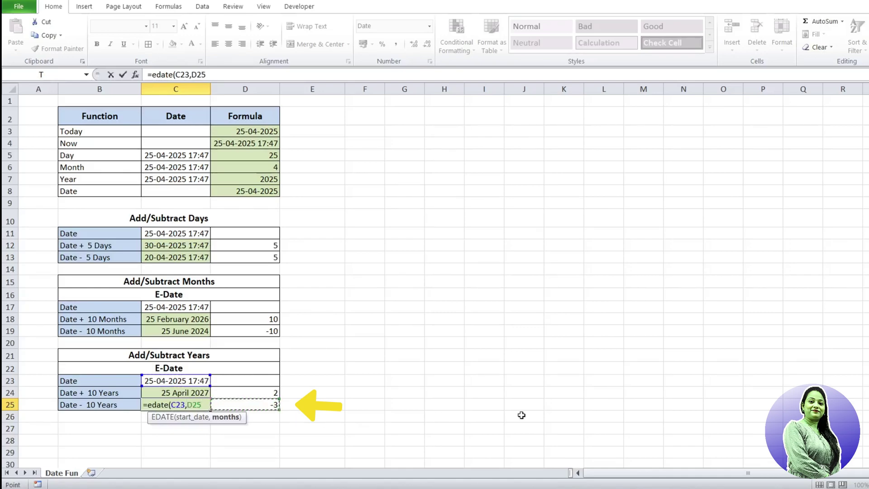
{"action": "type", "text": "*12"}
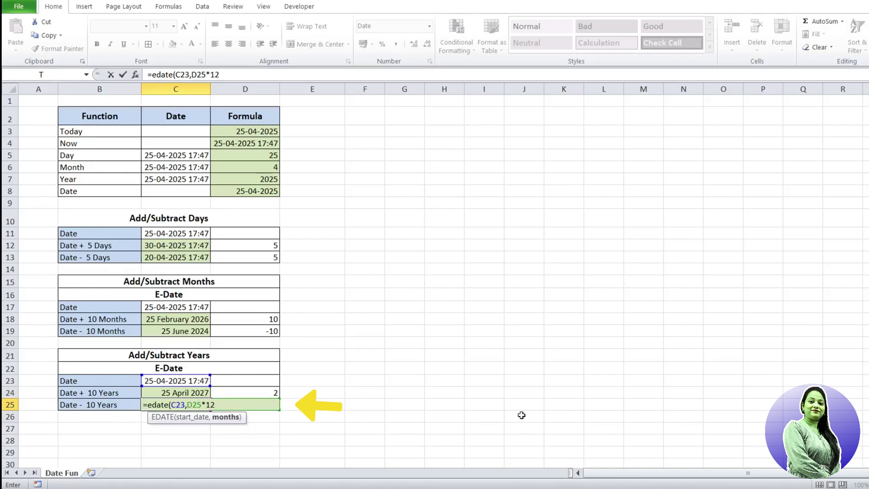
{"action": "key", "text": "Return"}
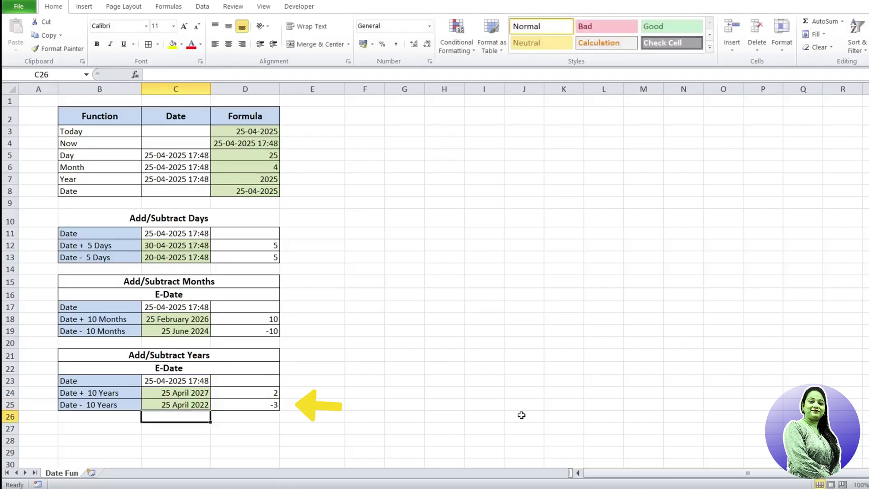
{"action": "left_click", "coordinate": [178, 407]}
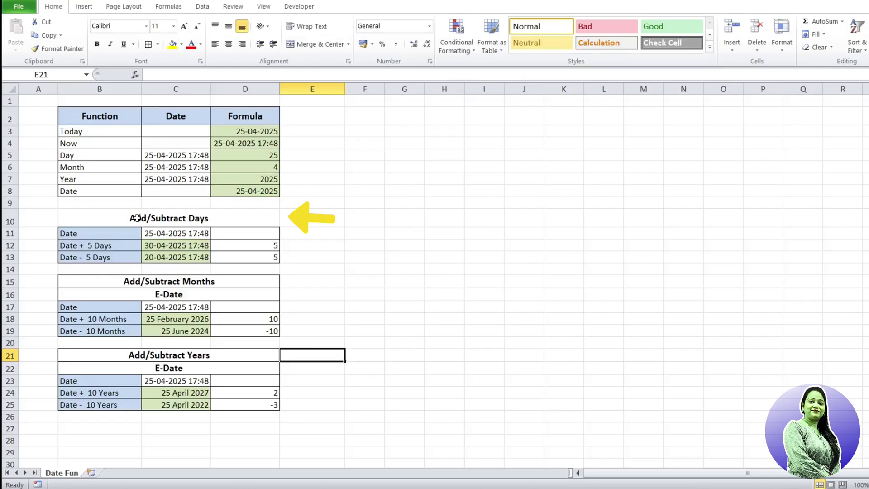
- Review the Add/Subtract Days, Add/Subtract Months and Add/Subtract Years tables by selecting each one in turn
{"action": "left_click_drag", "start_coordinate": [137, 218], "coordinate": [151, 257]}
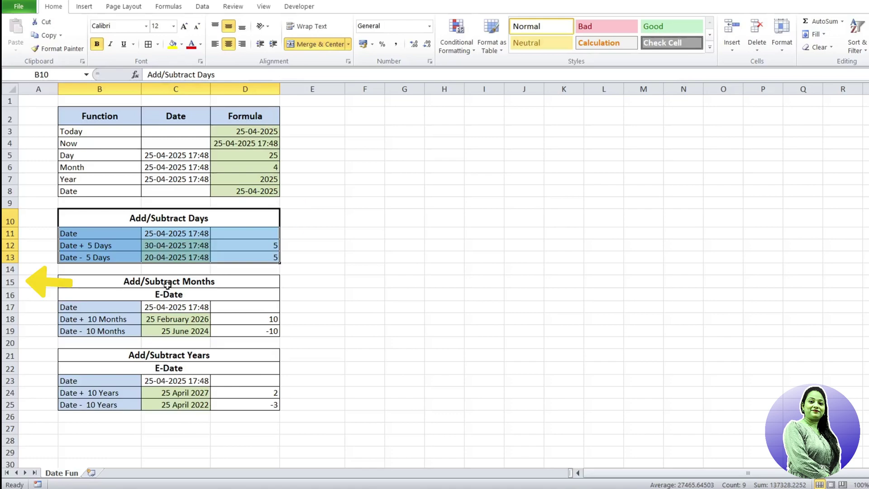
{"action": "left_click_drag", "start_coordinate": [161, 285], "coordinate": [181, 328]}
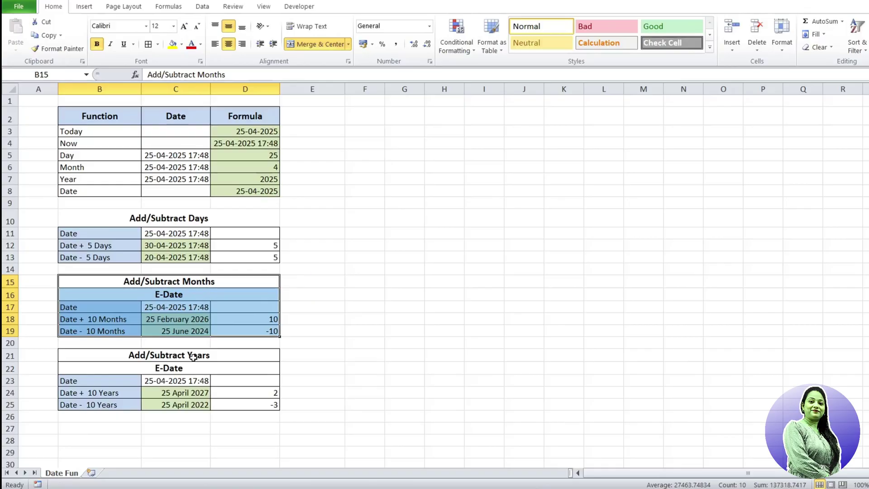
{"action": "left_click_drag", "start_coordinate": [193, 356], "coordinate": [203, 404]}
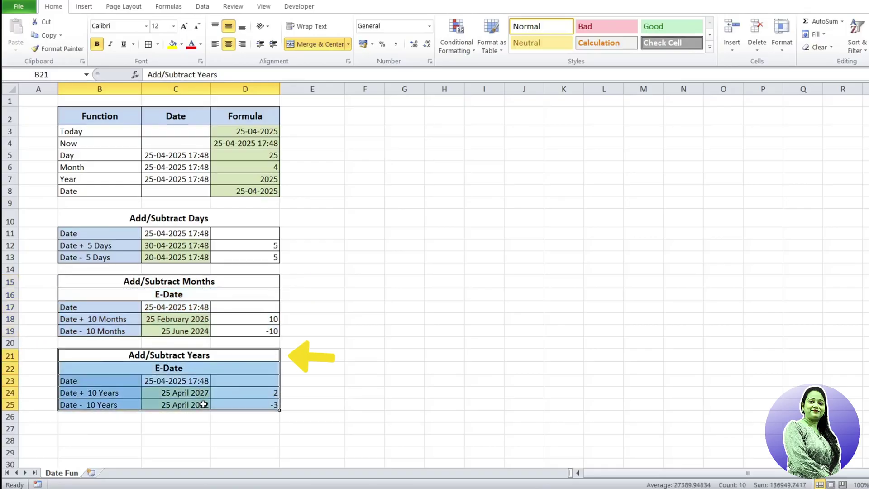